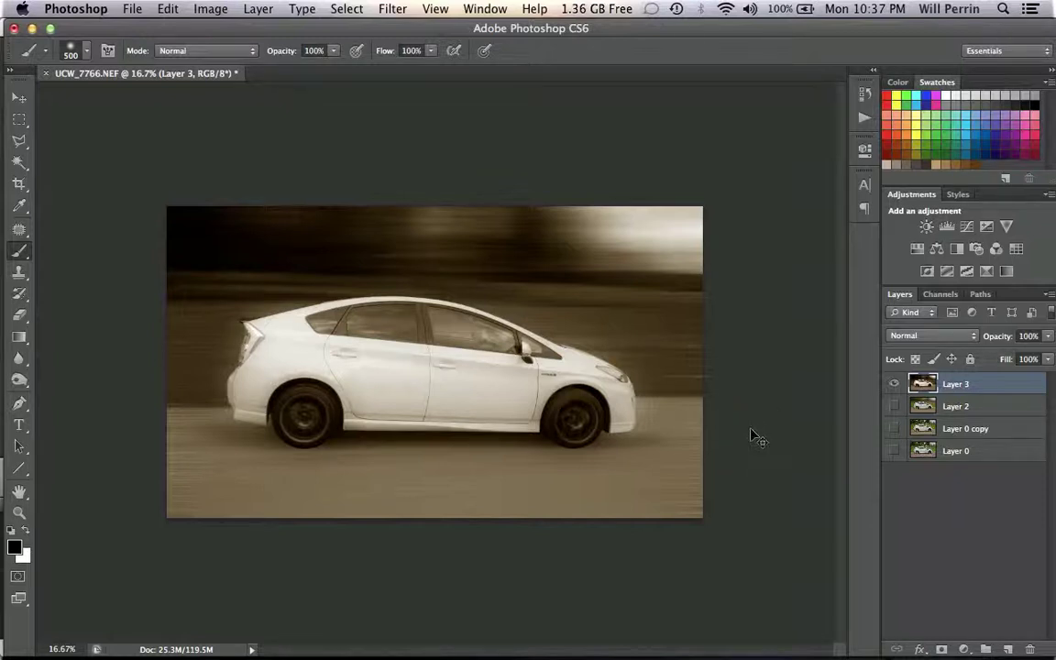
# Duplicate Layer 3 and add contrast to the copy with Curves, anchoring the midpoint and lowering the shadows to input 72, output 50.
pyautogui.press('super+j')
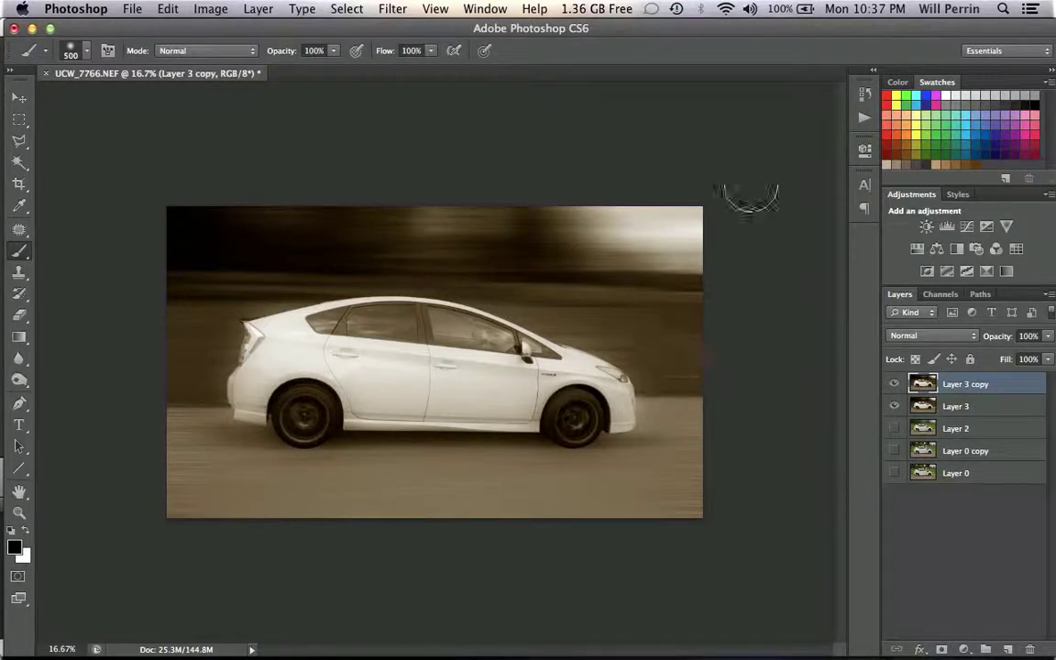
pyautogui.click(214, 10)
pyautogui.moveTo(226, 60)
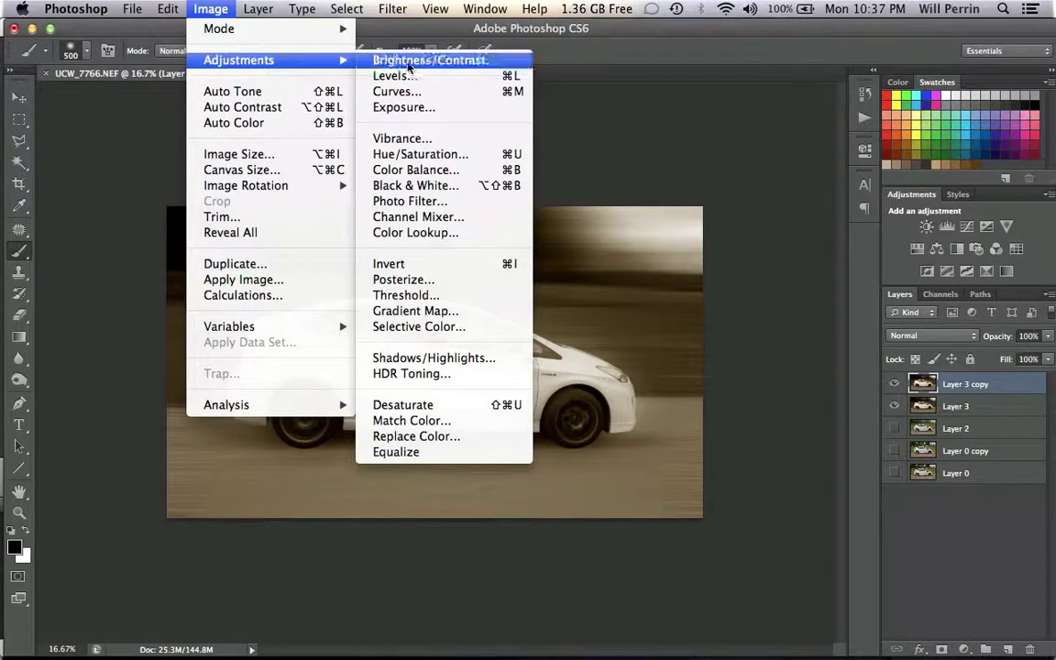
pyautogui.click(407, 92)
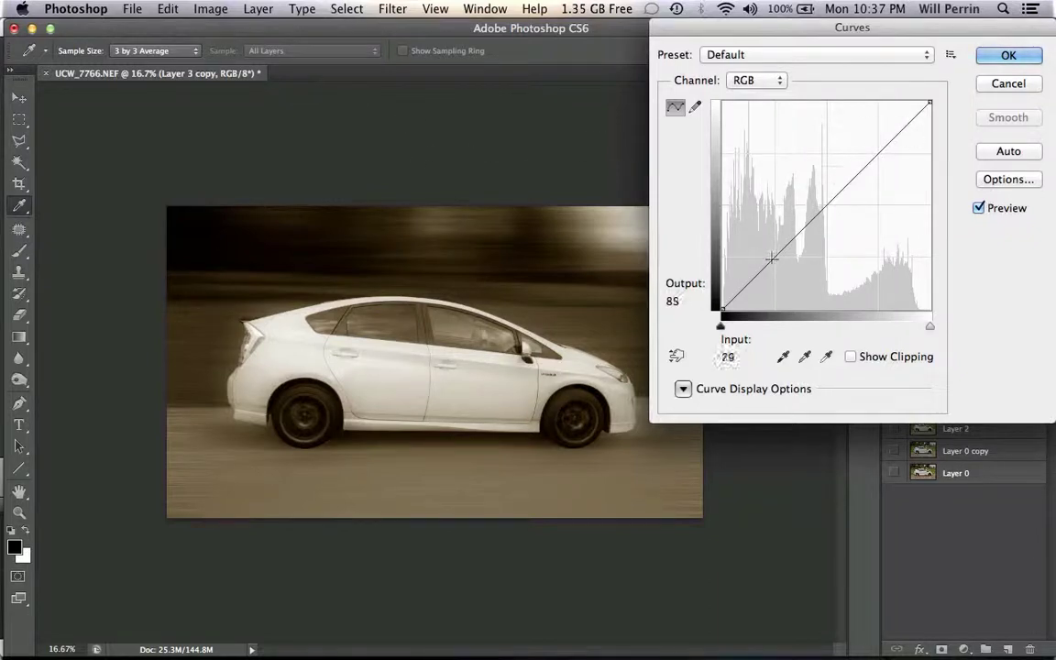
pyautogui.click(924, 55)
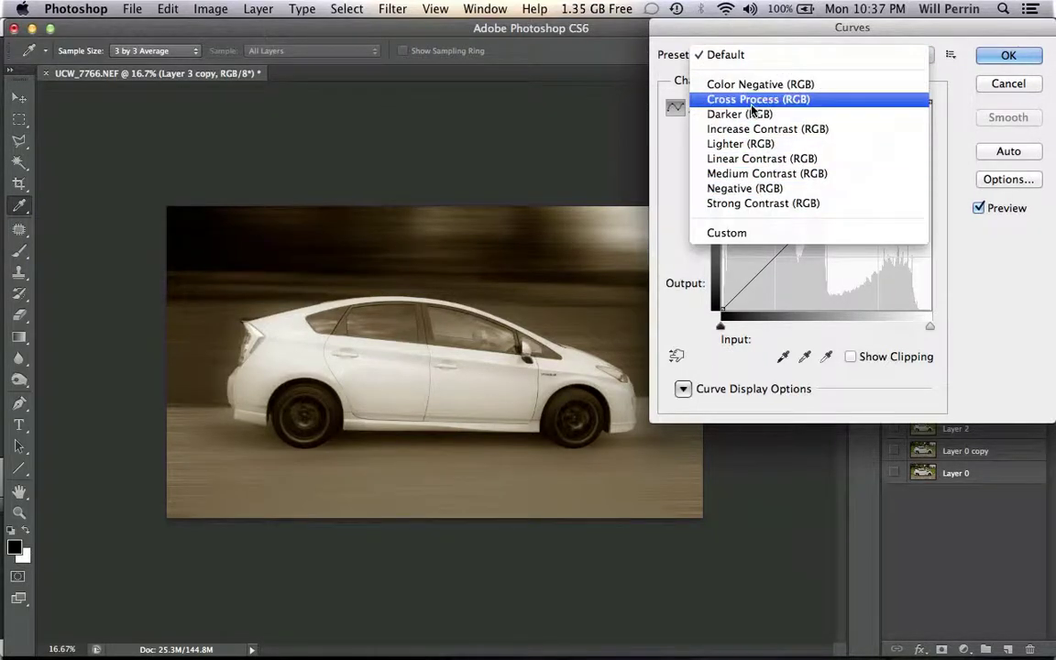
pyautogui.click(675, 171)
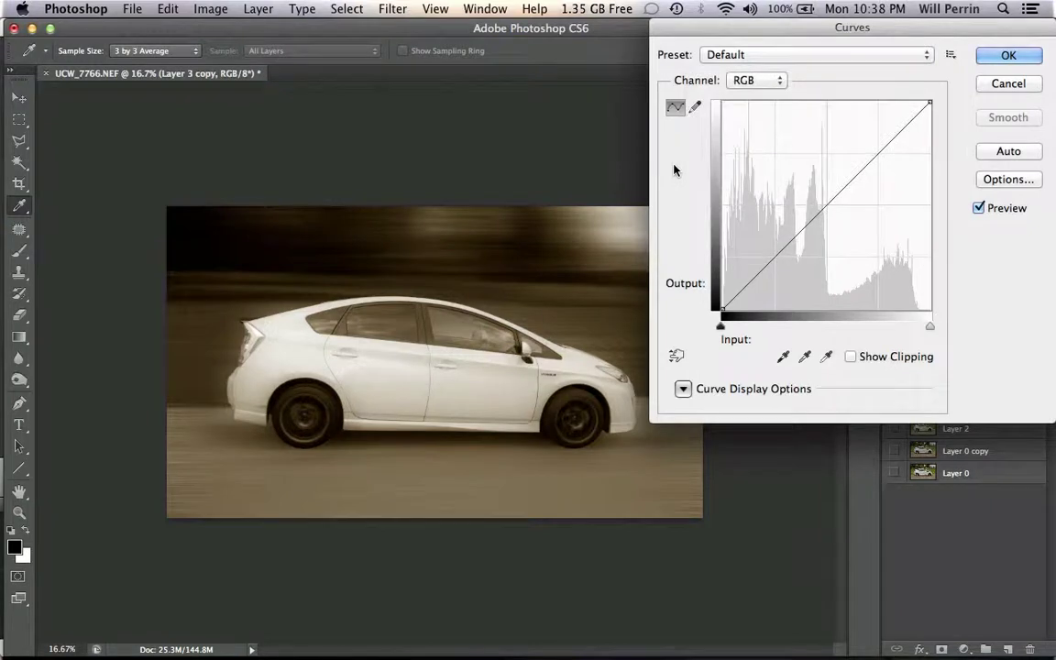
pyautogui.click(827, 206)
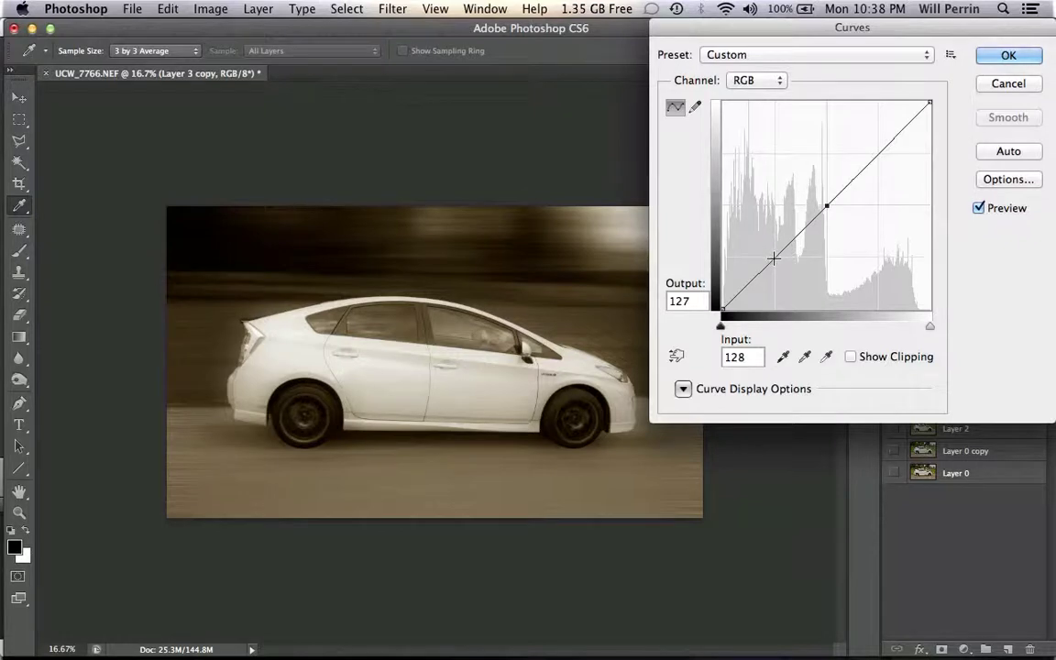
pyautogui.click(774, 260)
pyautogui.moveTo(774, 259); pyautogui.dragTo(781, 268)
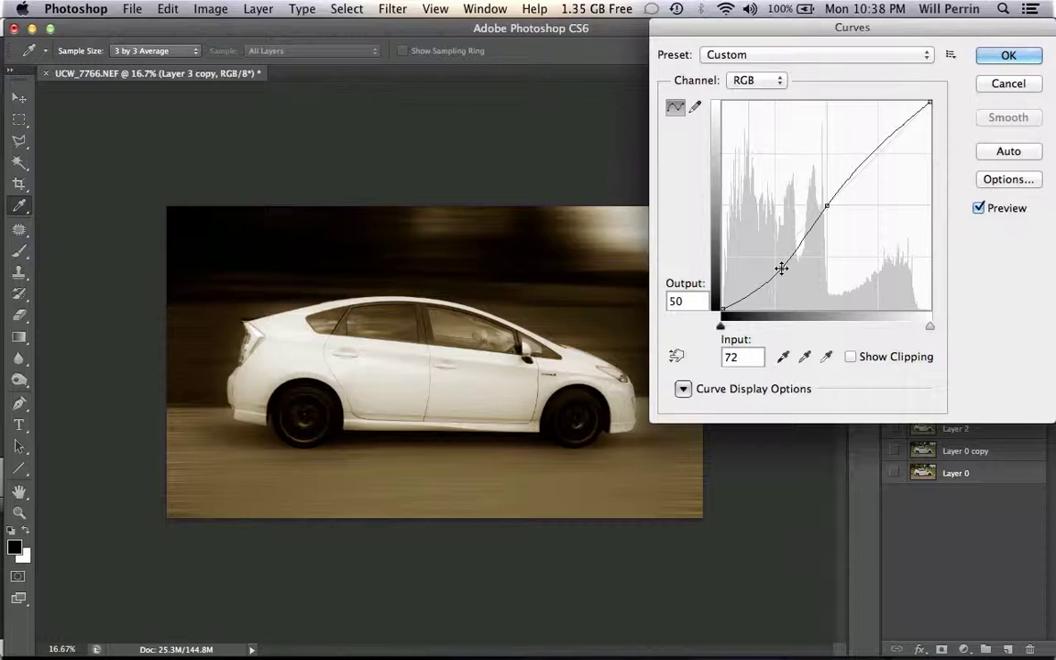
pyautogui.click(1008, 57)
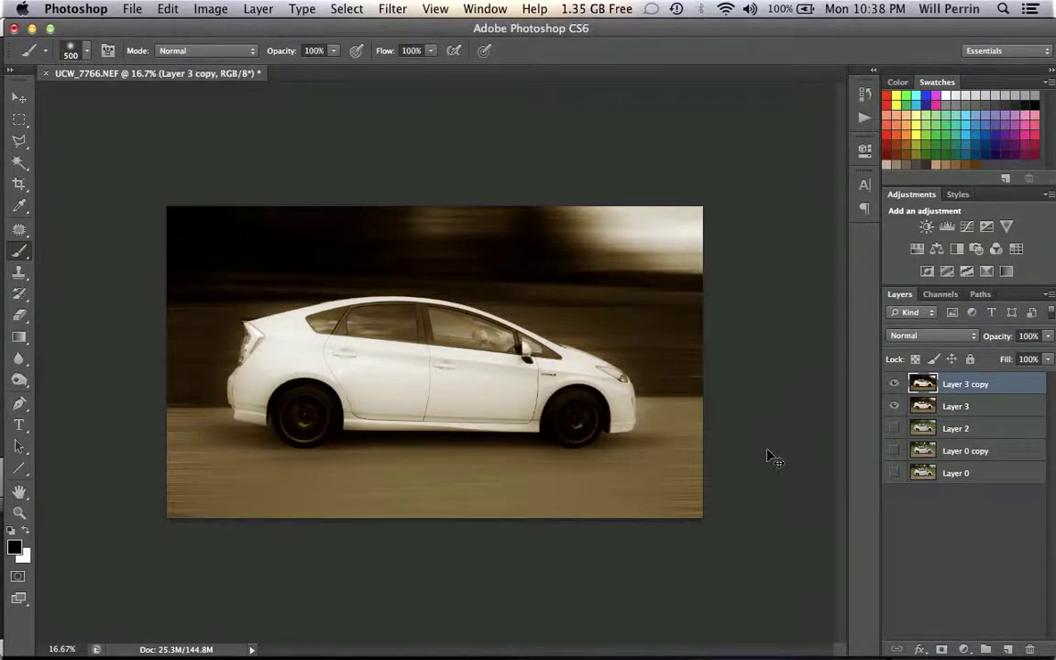
# Duplicate the contrast-adjusted layer and strongly brighten the new copy with Curves, moving the midpoint to input 44, output 169.
pyautogui.press('super+j')
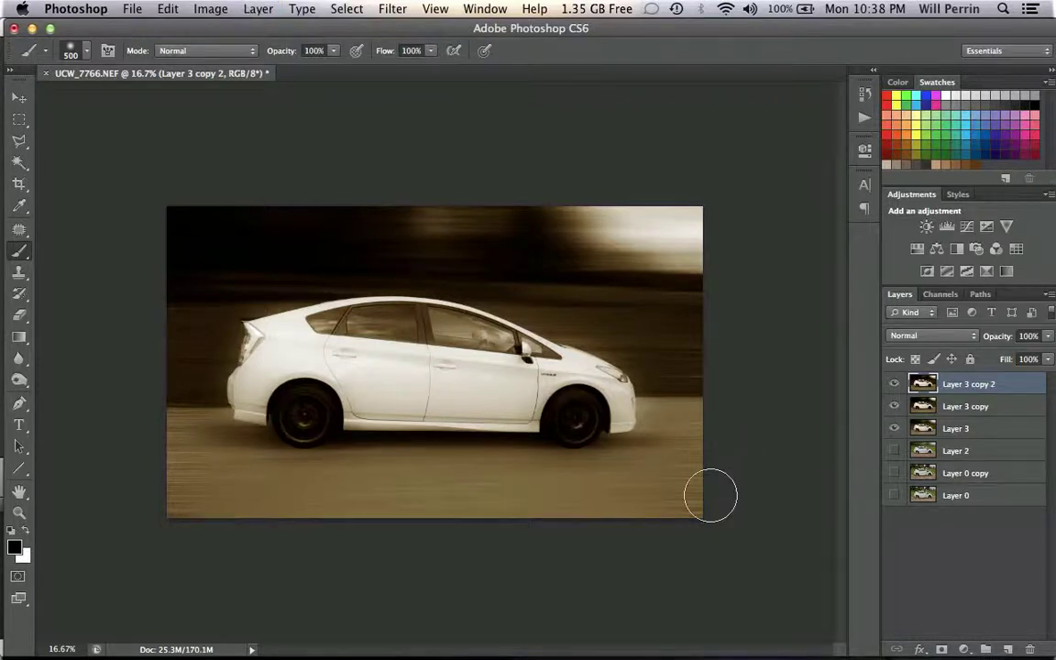
pyautogui.click(217, 13)
pyautogui.moveTo(241, 59)
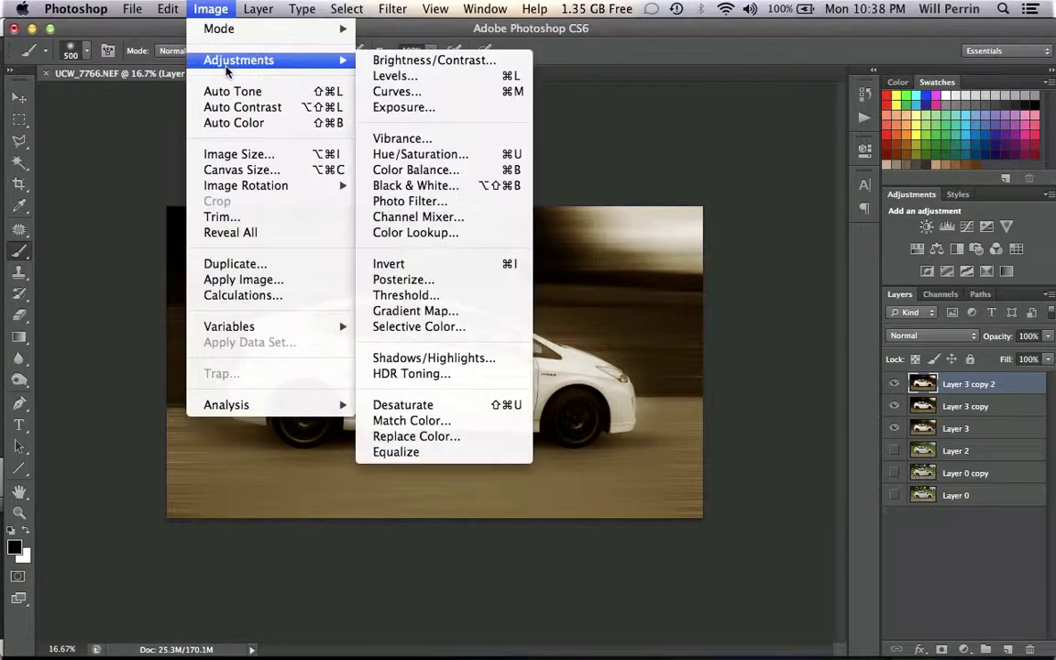
pyautogui.click(399, 92)
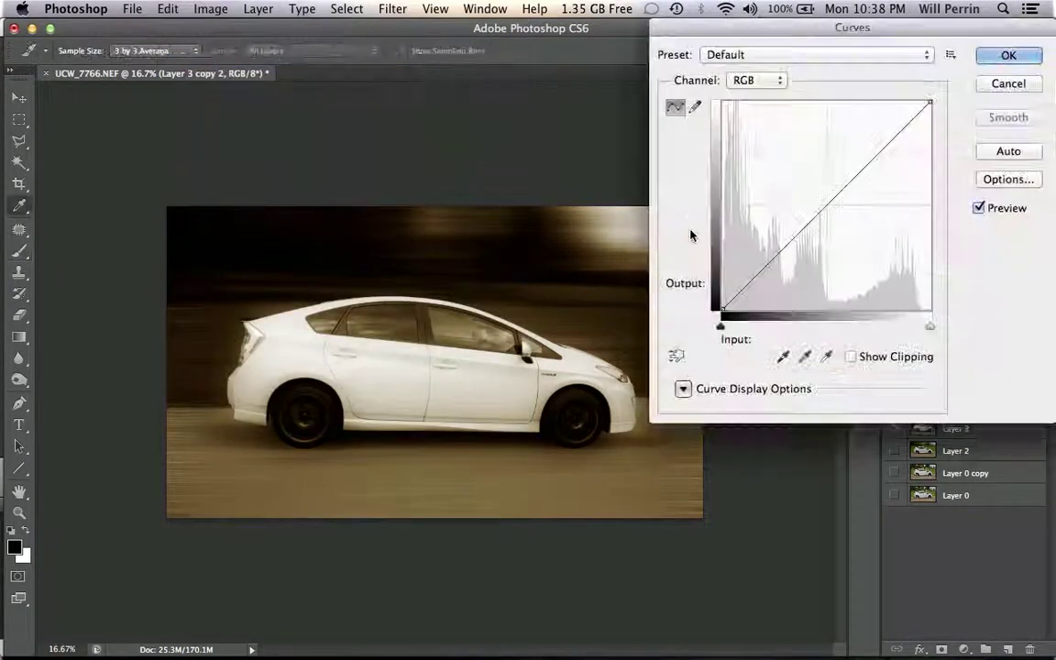
pyautogui.click(827, 204)
pyautogui.moveTo(826, 206); pyautogui.dragTo(757, 172)
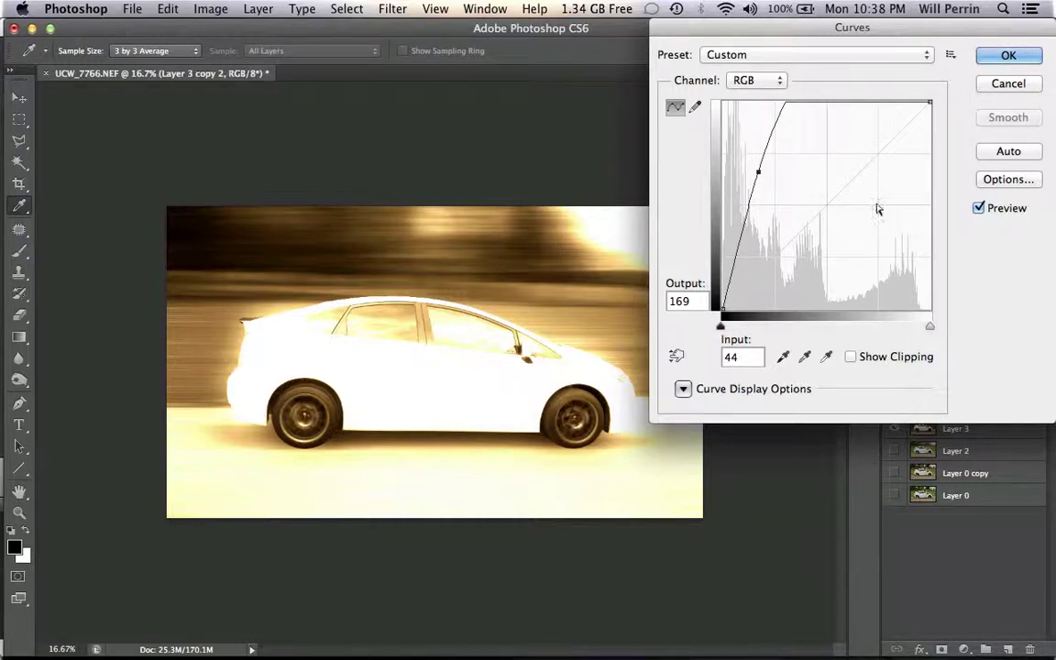
pyautogui.click(1006, 57)
pyautogui.press('b')
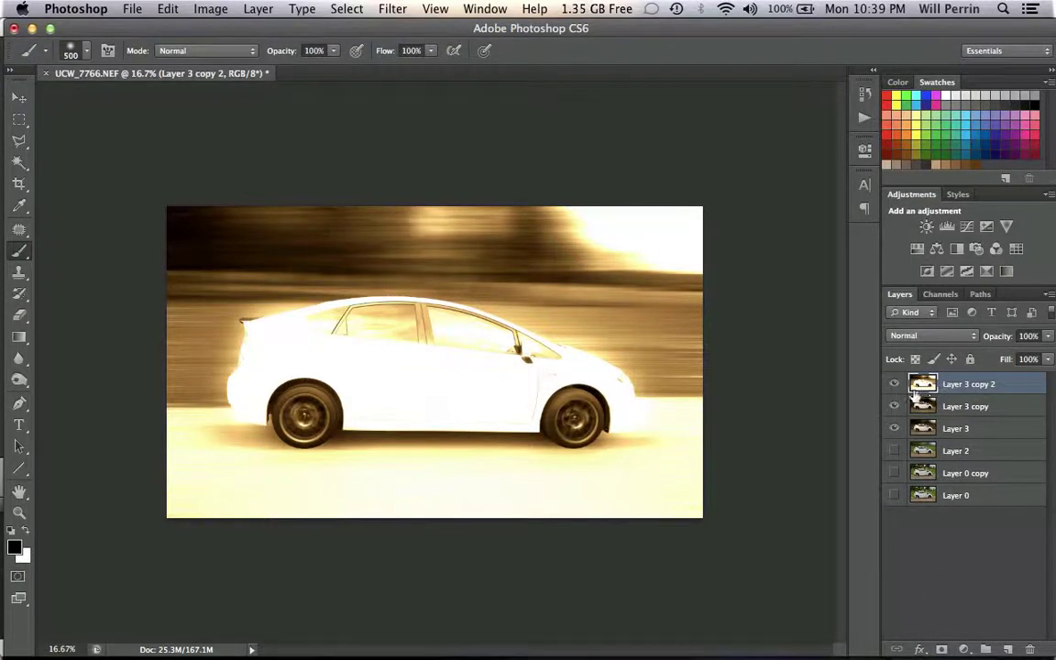
# Add a layer mask to the brightened top layer and make a rectangular selection around the whole car.
pyautogui.click(942, 649)
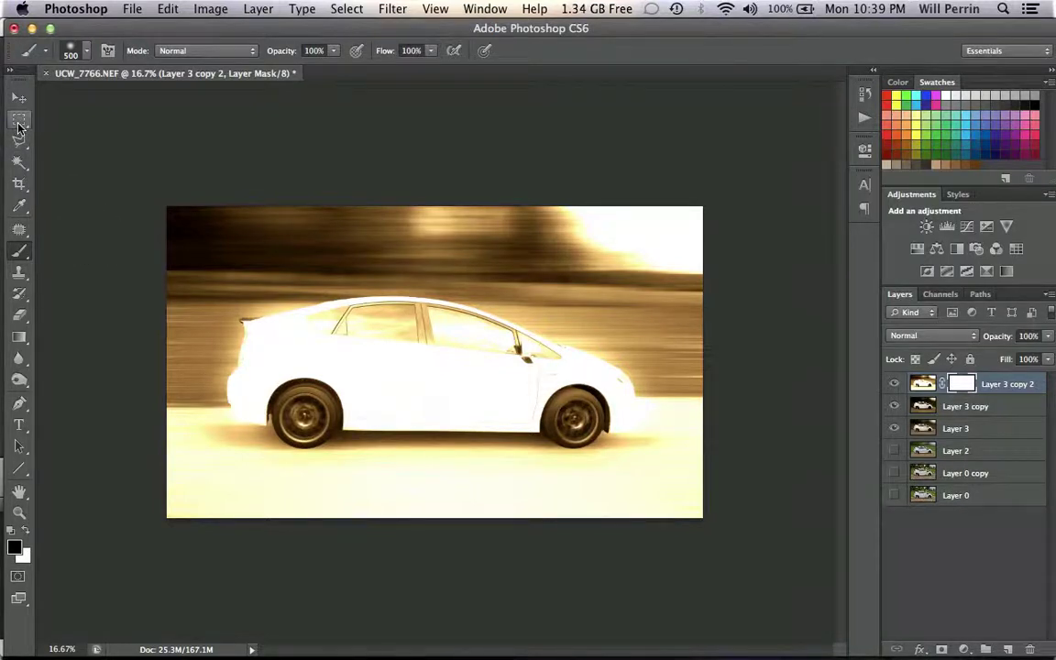
pyautogui.click(19, 124)
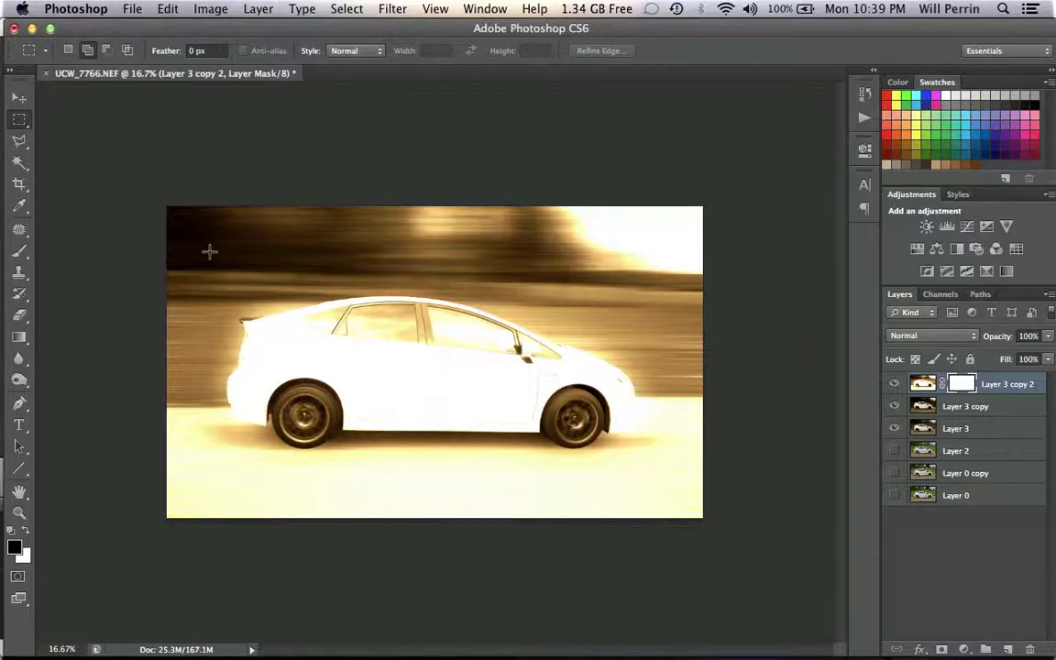
pyautogui.moveTo(209, 252); pyautogui.dragTo(652, 482)
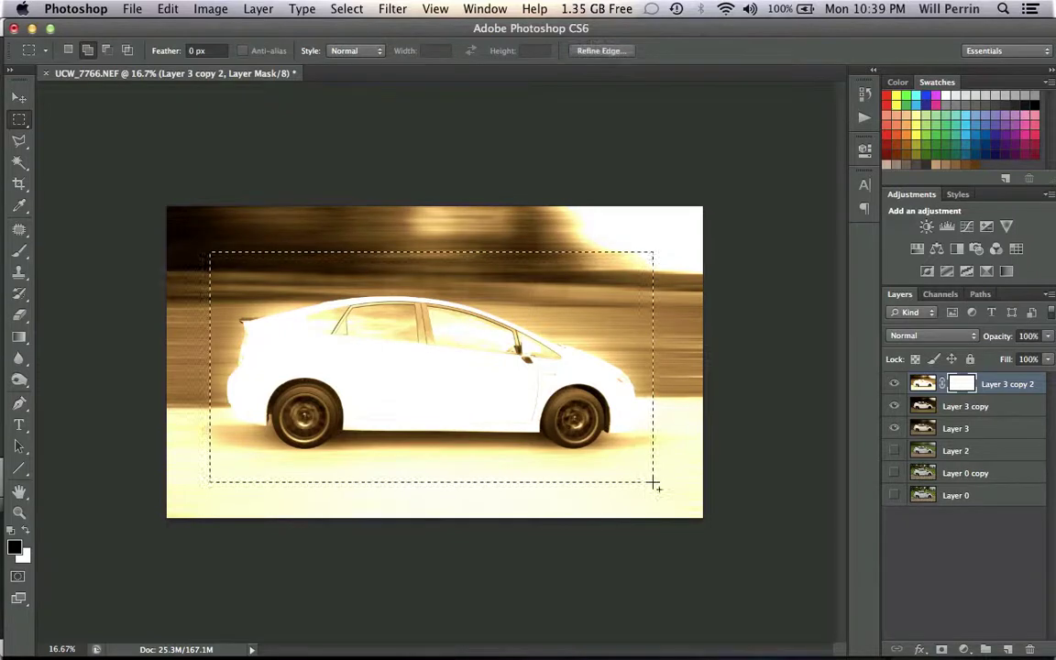
# Feather the rectangular selection around the car with a radius of 300 pixels.
pyautogui.click(337, 10)
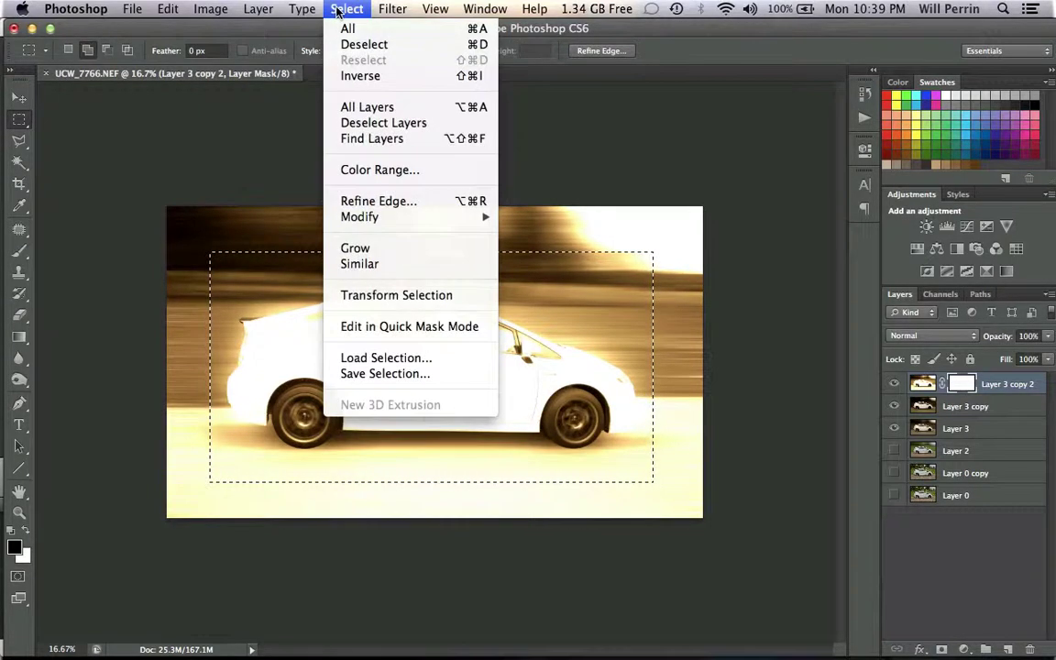
pyautogui.moveTo(386, 217)
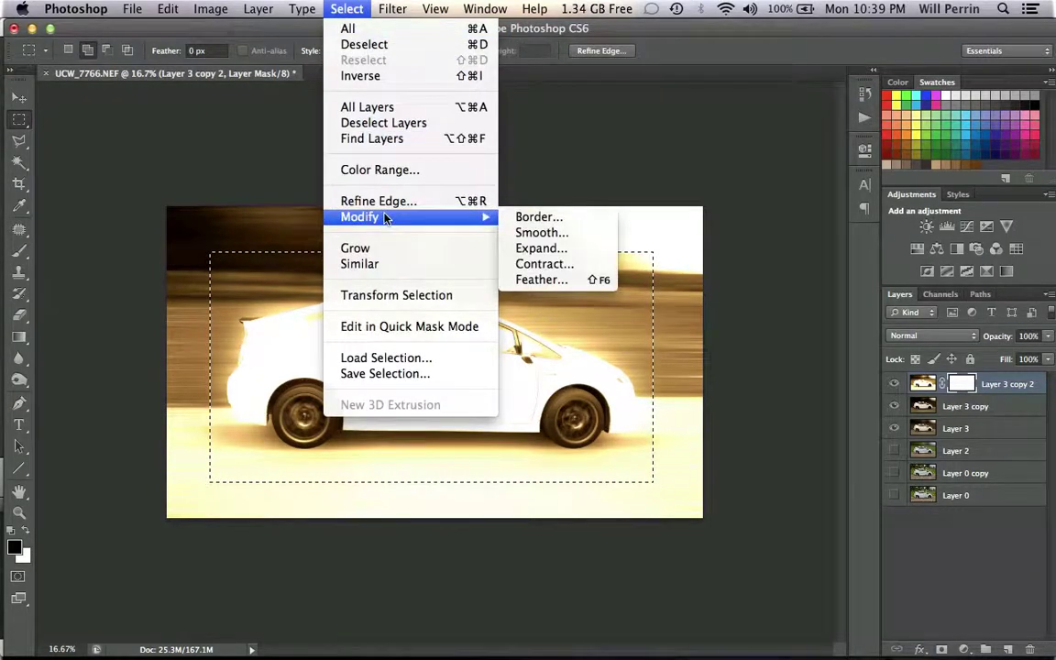
pyautogui.click(550, 279)
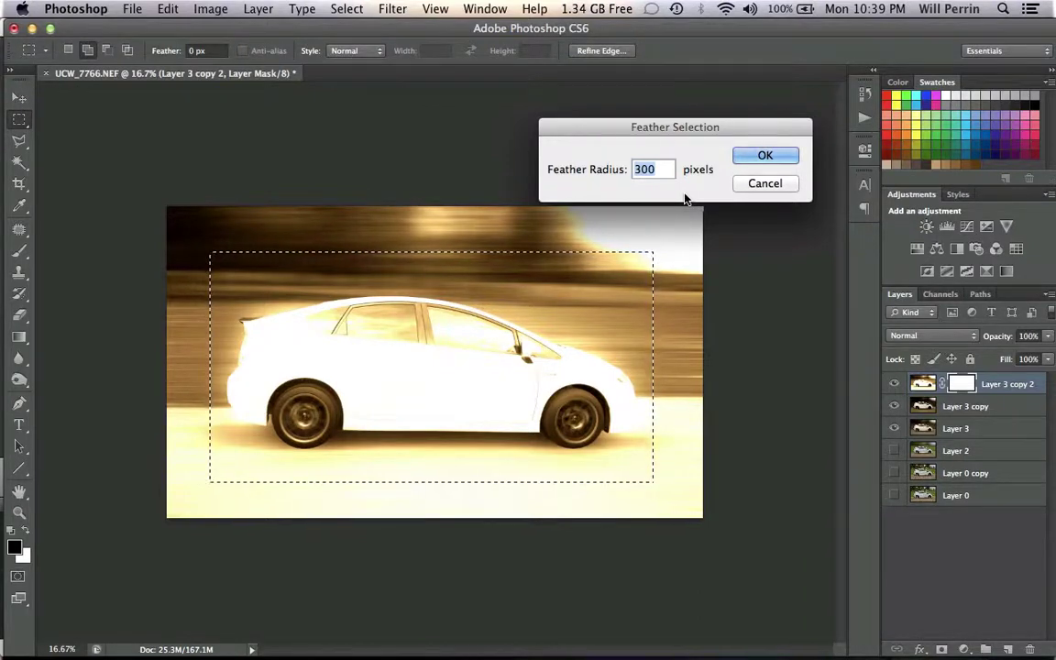
pyautogui.click(766, 156)
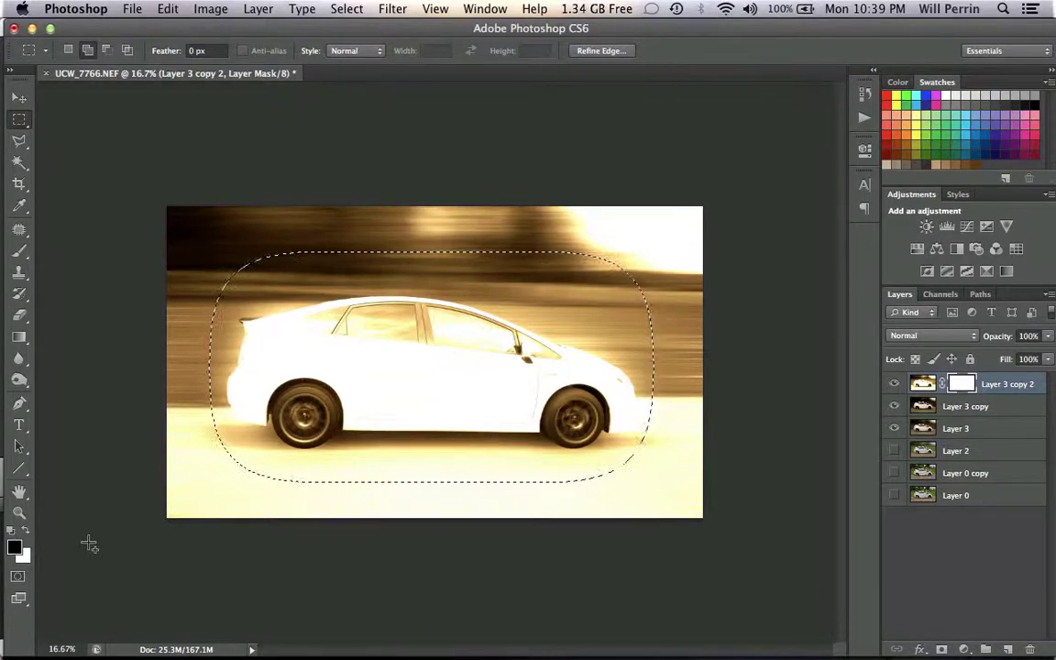
# Fill the feathered selection with black on the top layer's mask, then clear the selection.
pyautogui.press('x')
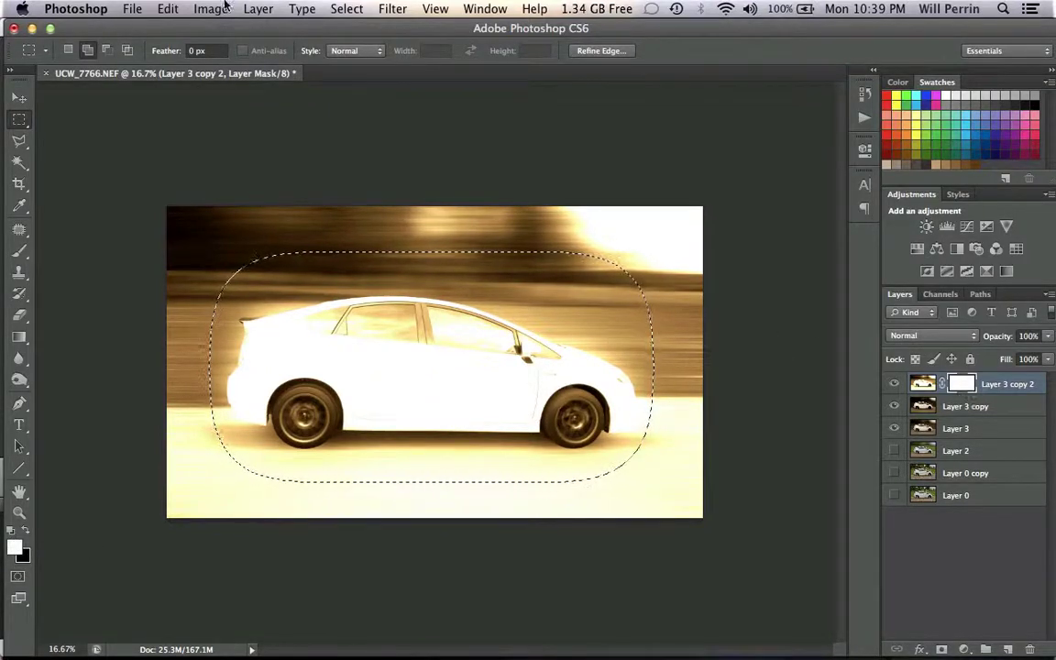
pyautogui.click(168, 8)
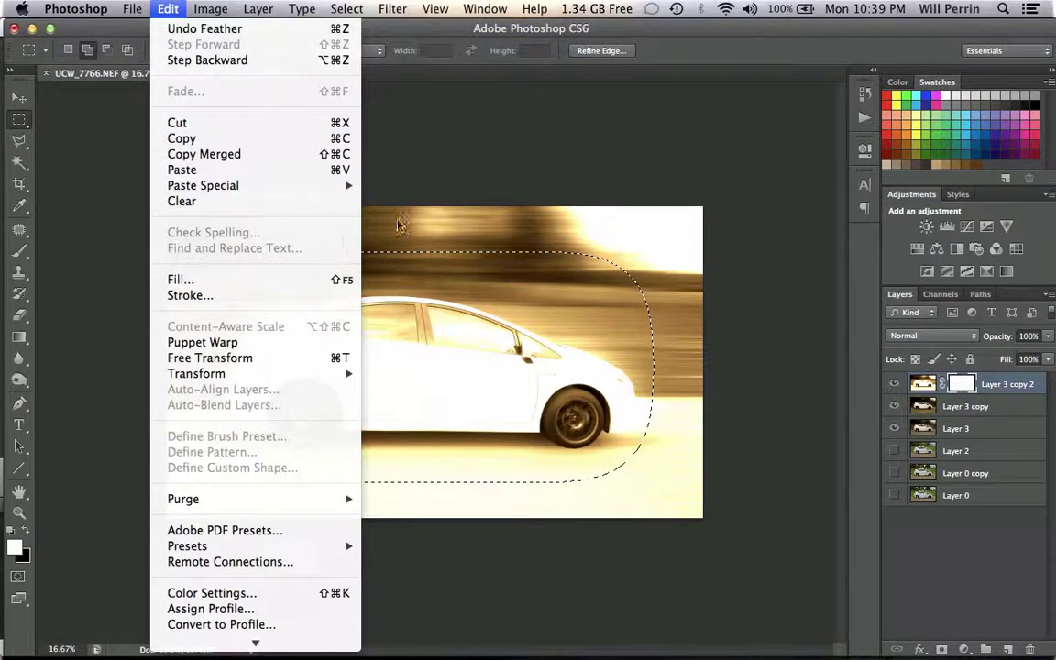
pyautogui.click(459, 182)
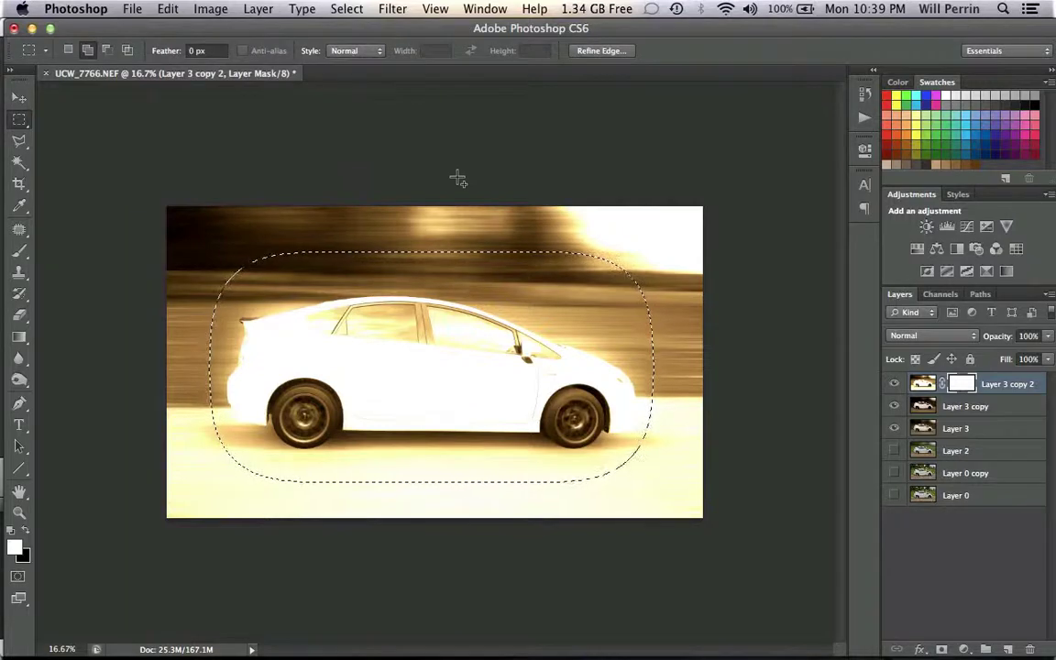
pyautogui.press('super+BackSpace')
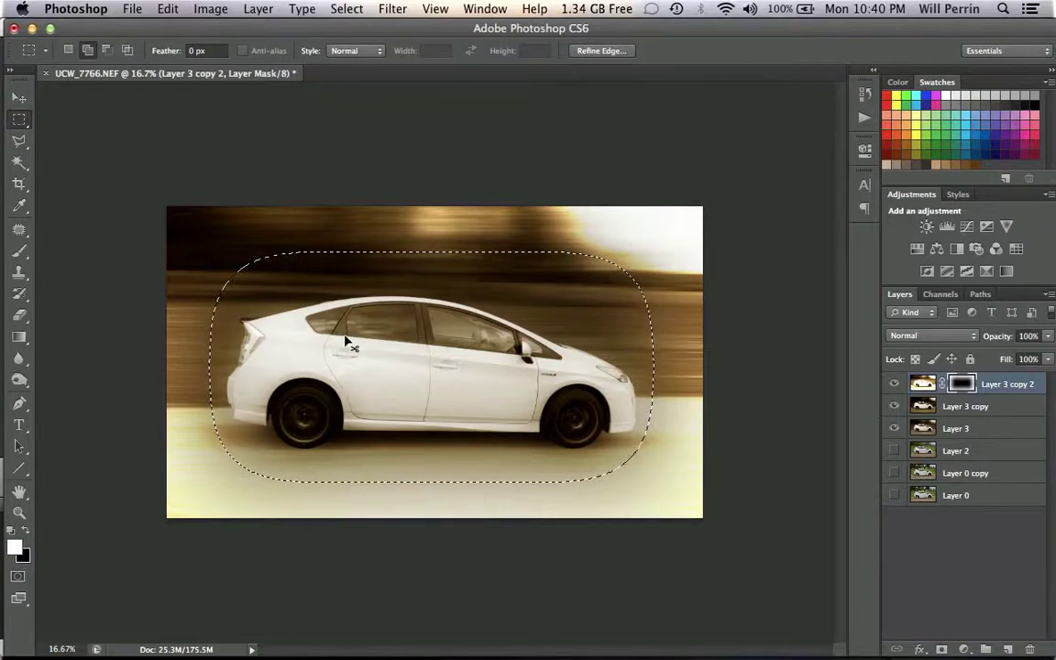
pyautogui.press('super+d')
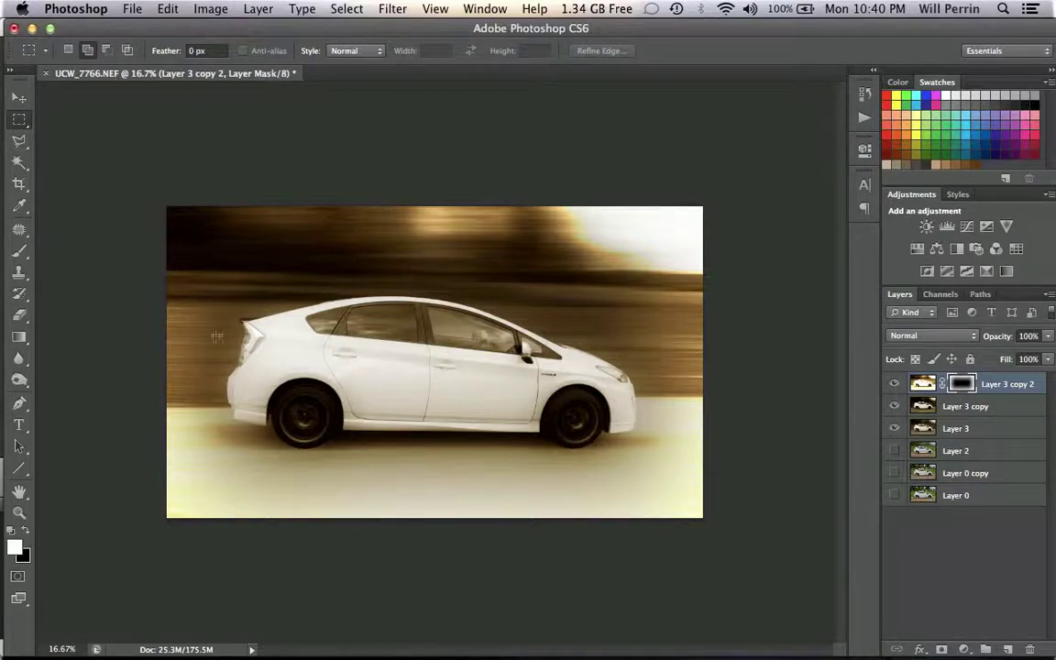
# Paint black on the mask over the wheels and lower body of the car with a soft 500 px brush.
pyautogui.click(20, 251)
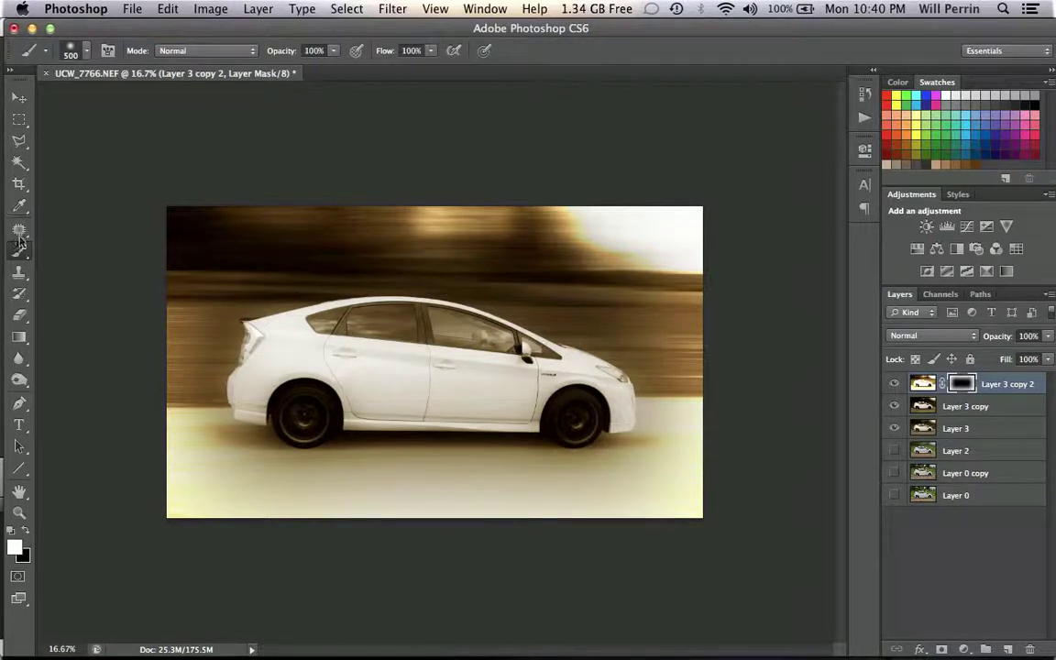
pyautogui.click(87, 53)
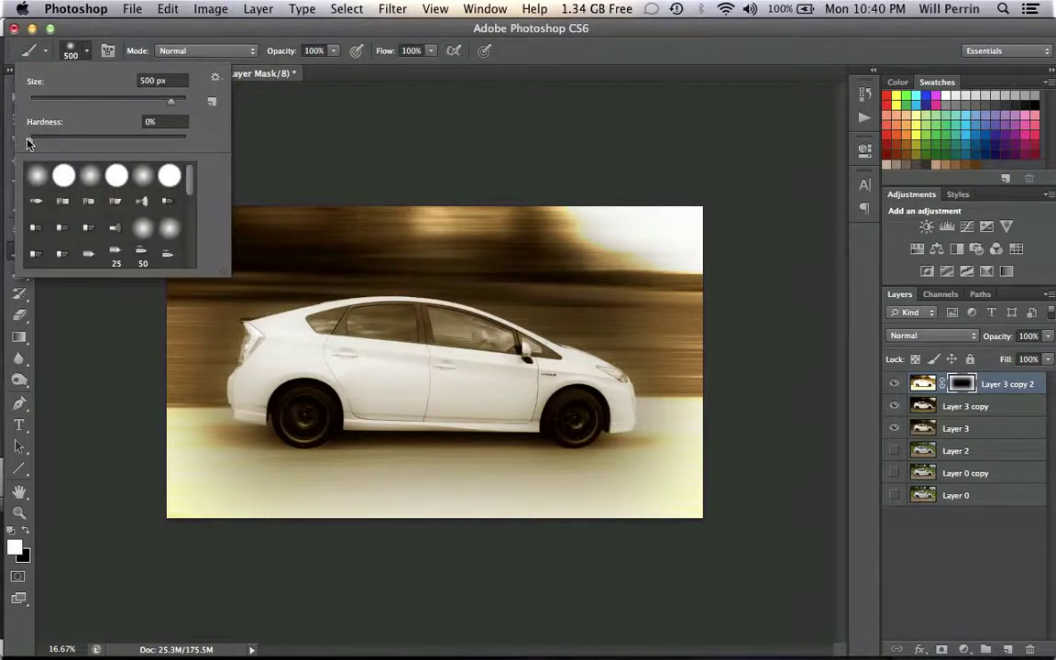
pyautogui.click(77, 284)
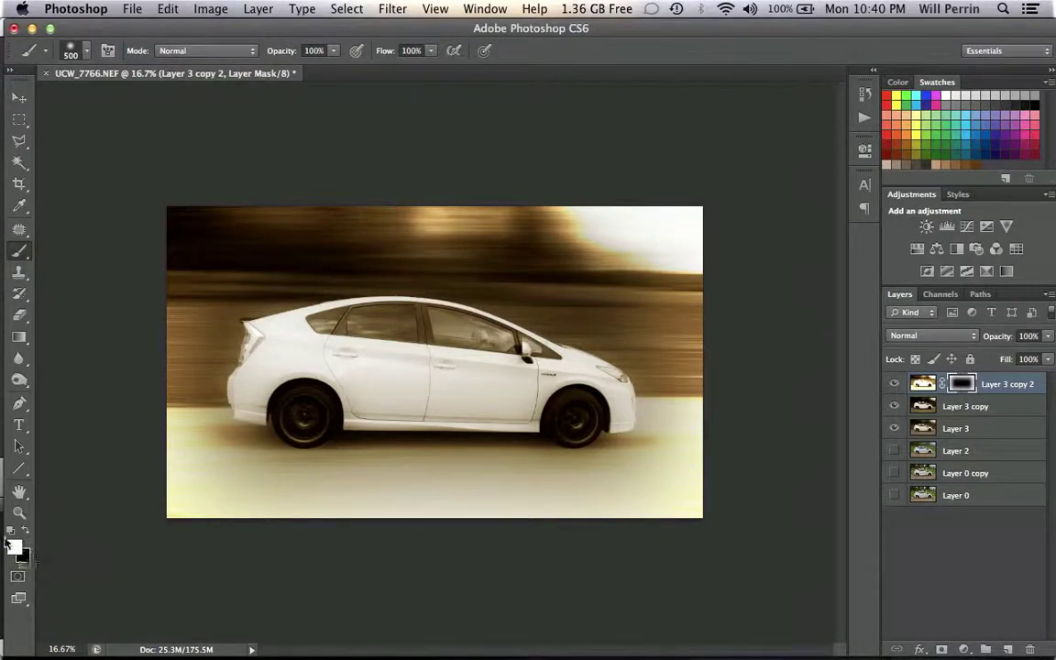
pyautogui.press('x')
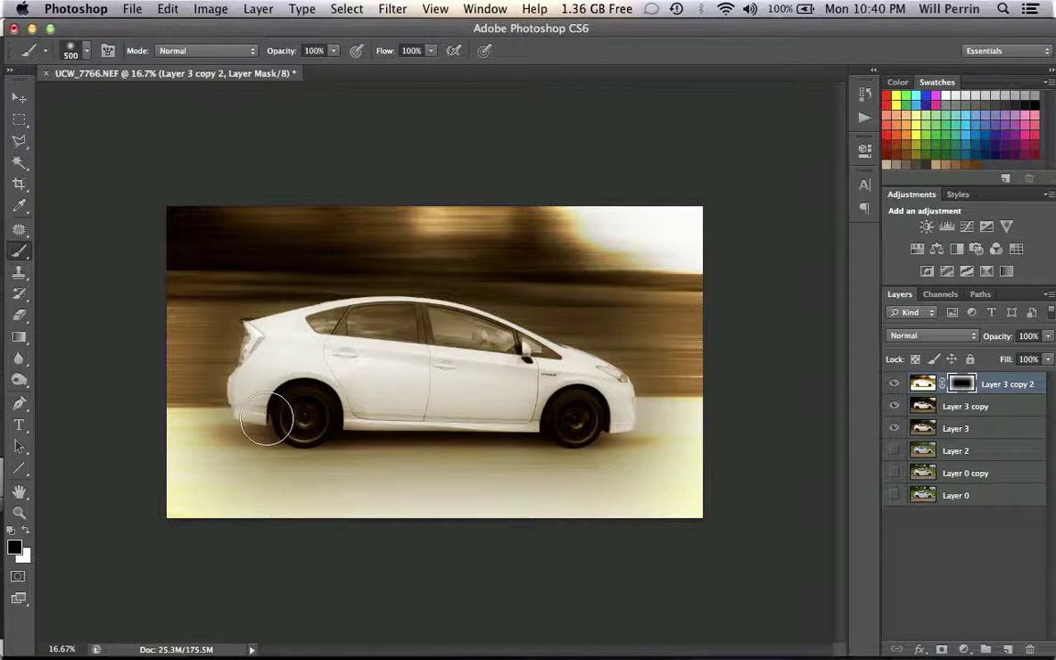
pyautogui.moveTo(267, 419)
pyautogui.mouseDown()
pyautogui.moveTo(345, 427)
pyautogui.moveTo(408, 398)
pyautogui.moveTo(514, 385)
pyautogui.moveTo(550, 403)
pyautogui.moveTo(474, 438)
pyautogui.moveTo(278, 420)
pyautogui.moveTo(566, 419)
pyautogui.mouseUp()
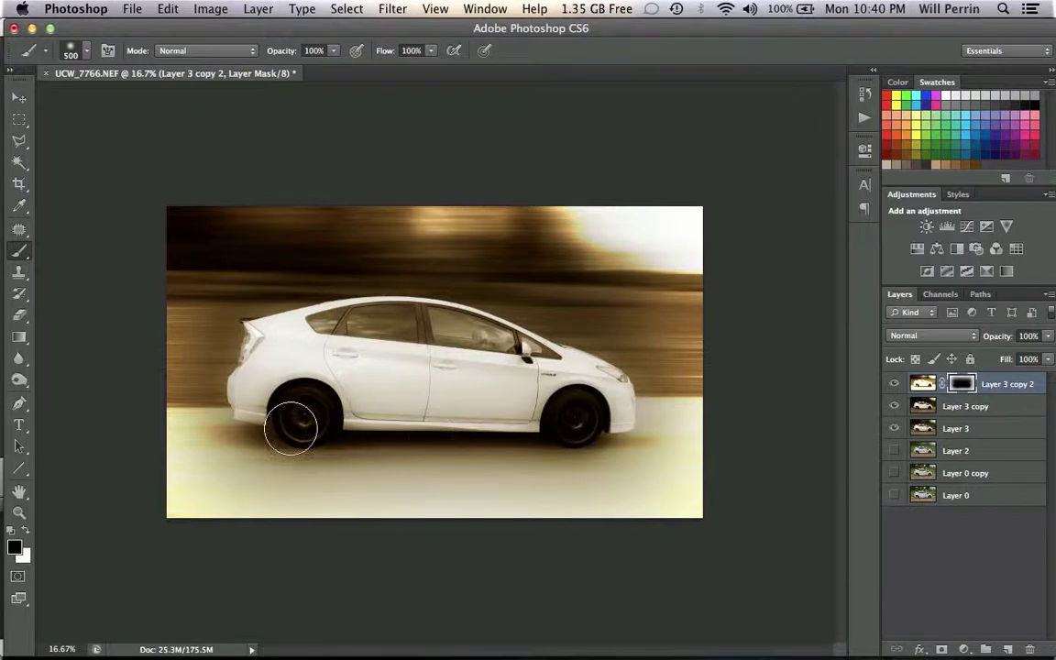
pyautogui.moveTo(291, 428)
pyautogui.mouseDown()
pyautogui.moveTo(272, 431)
pyautogui.moveTo(359, 433)
pyautogui.mouseUp()
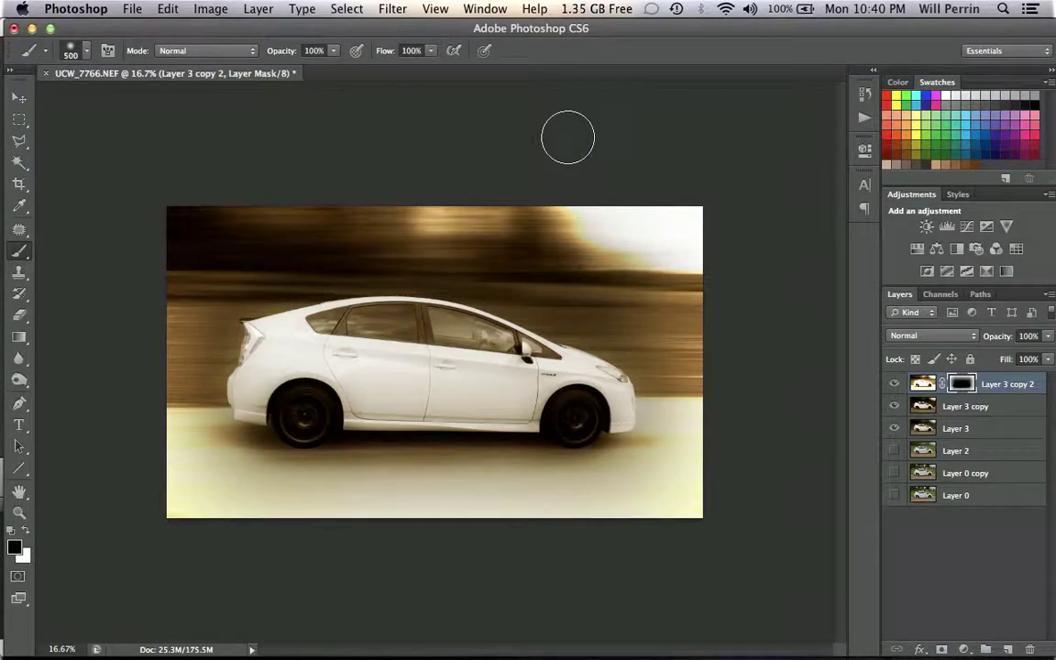
# Examine the masked car and its blurred background up close.
pyautogui.click(18, 97)
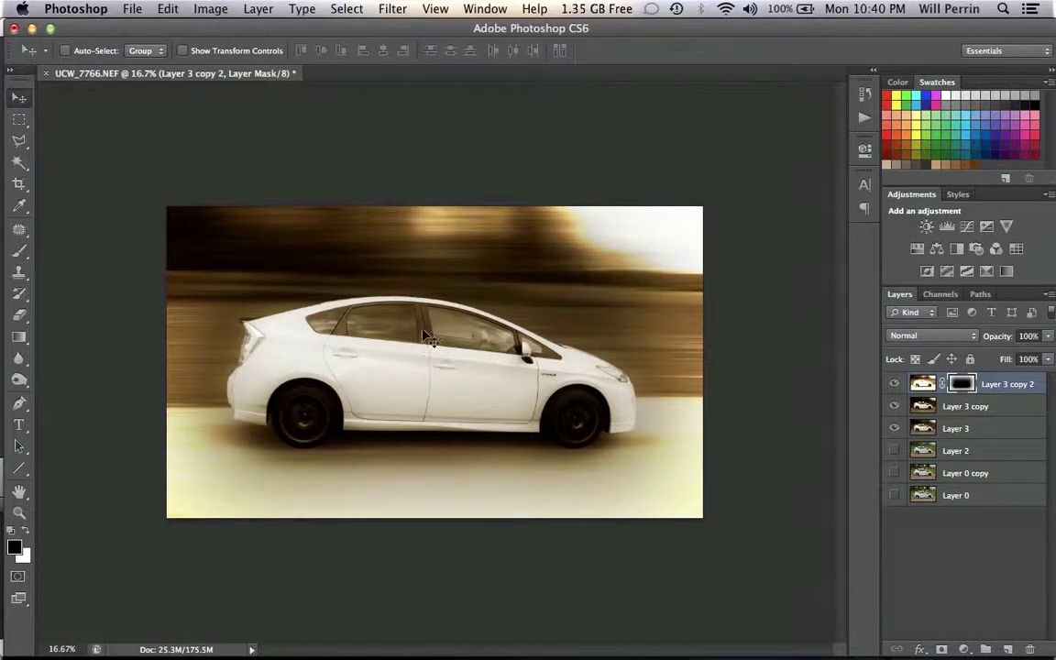
pyautogui.press('super+0')
pyautogui.press('super+equal')
pyautogui.press('super+equal')
pyautogui.press('super+equal')
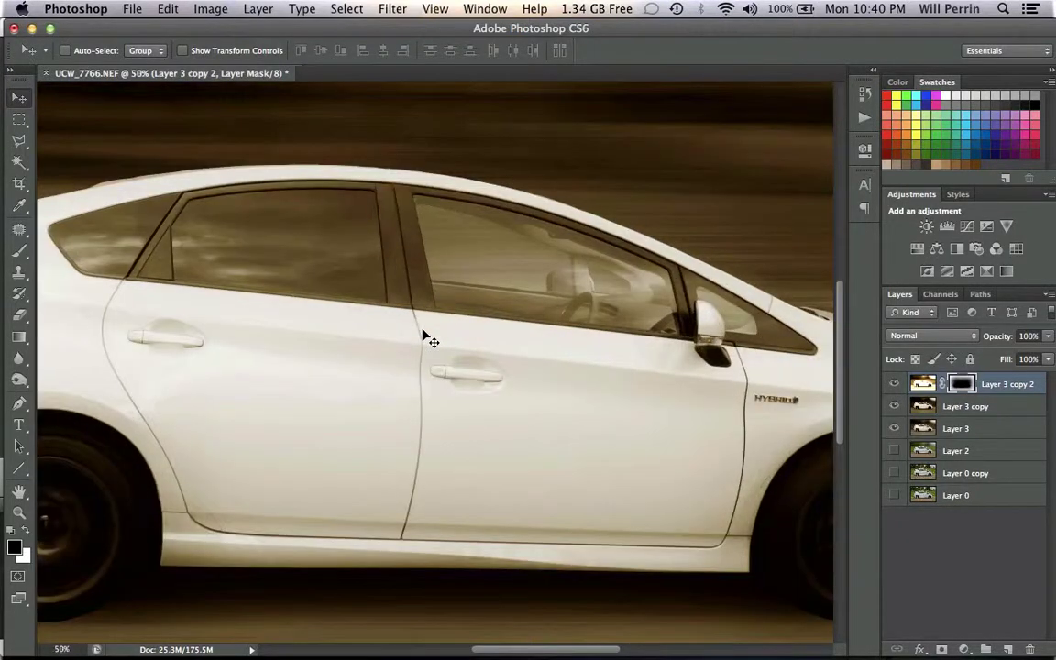
pyautogui.scroll(3, 424, 334)
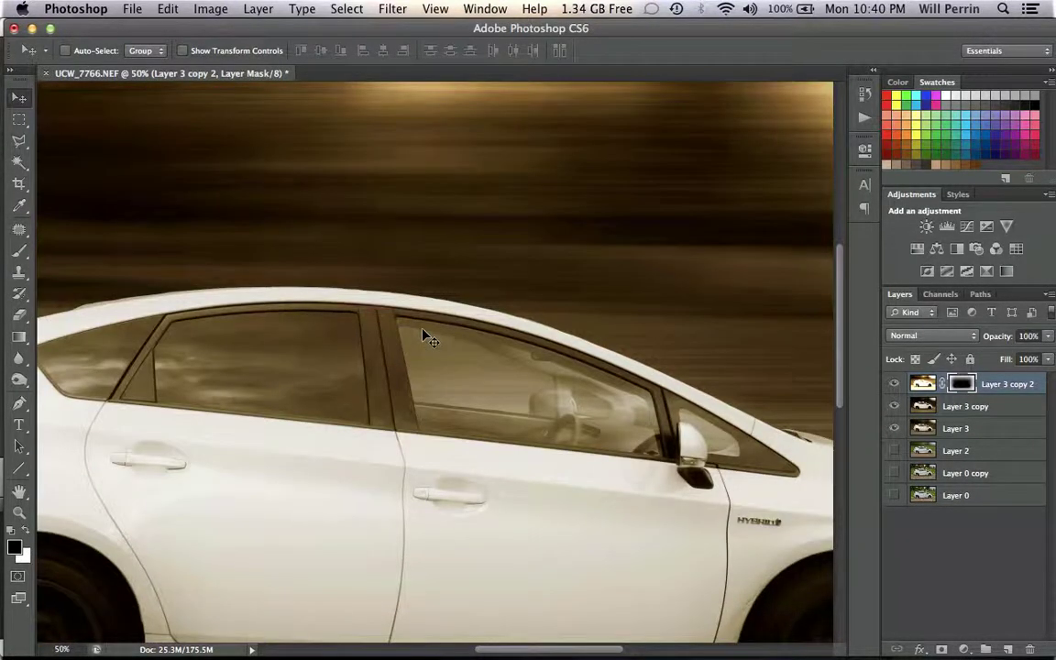
pyautogui.press('super+minus')
pyautogui.press('super+minus')
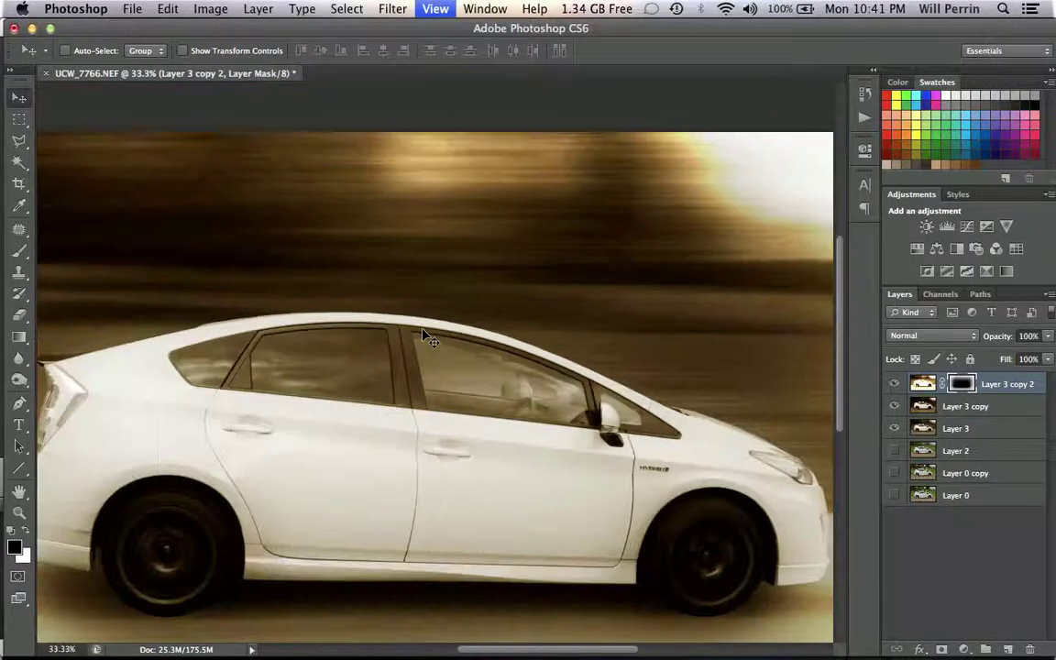
# Examine the car's rear and front side windows up close, comparing their reflections and the visible interior.
pyautogui.press('super+minus')
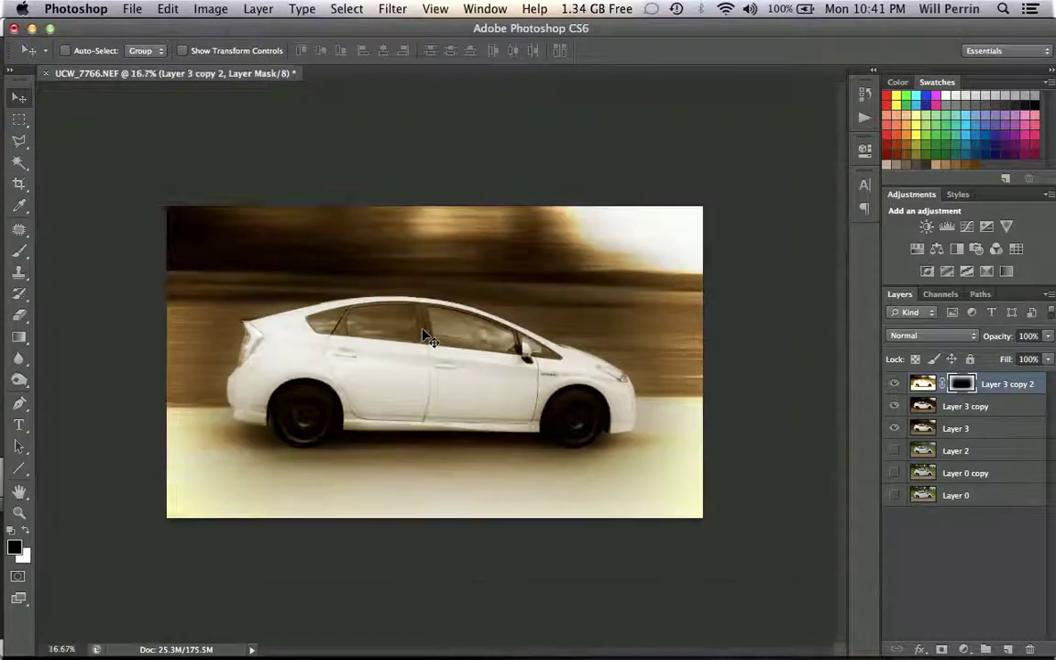
pyautogui.press('super+equal')
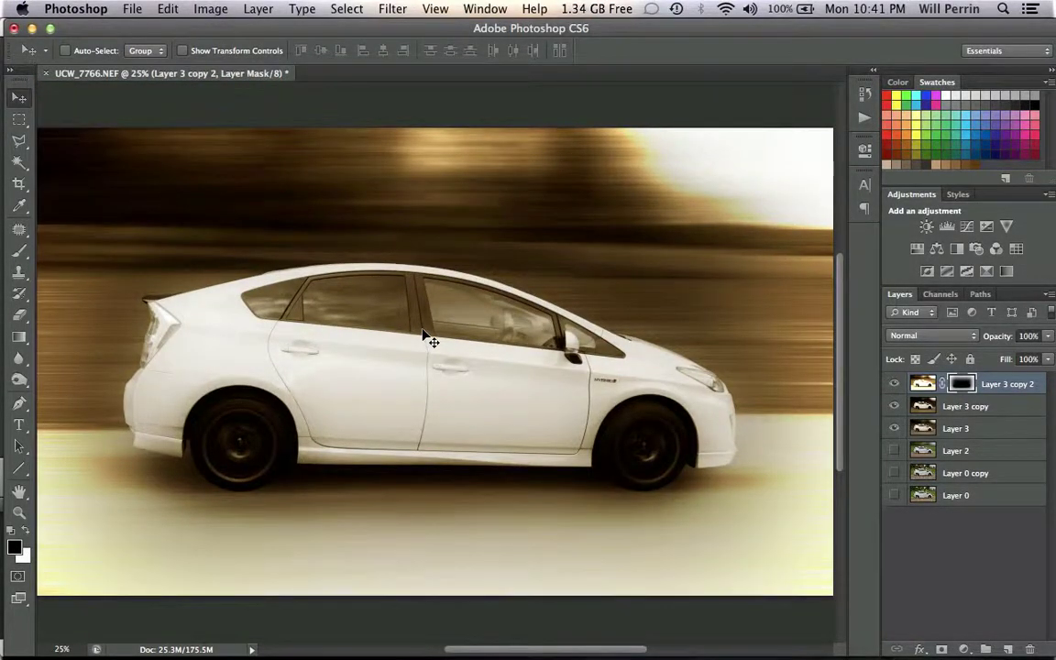
pyautogui.press('super+equal')
pyautogui.press('super+equal')
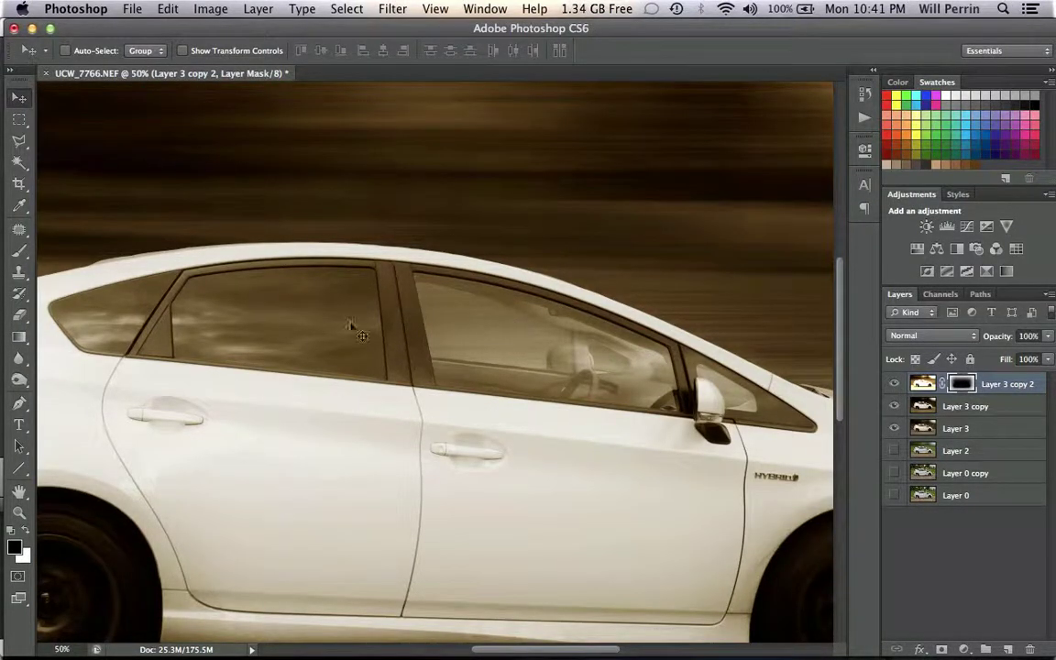
pyautogui.hscroll(-5, 280, 330)
pyautogui.scroll(-2, 280, 330)
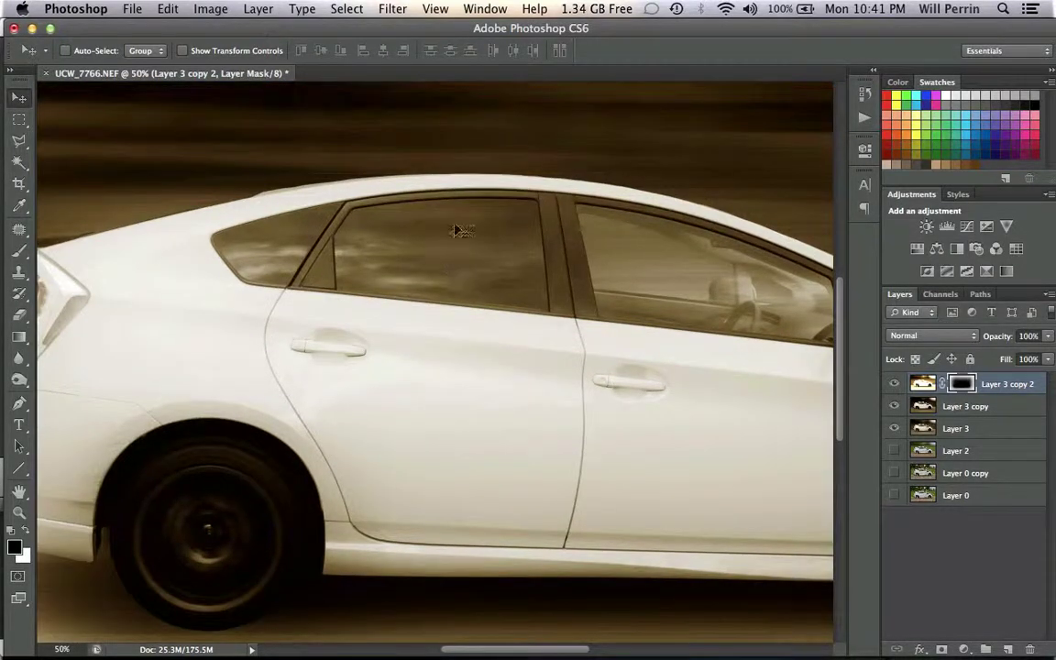
pyautogui.hscroll(3, 448, 288)
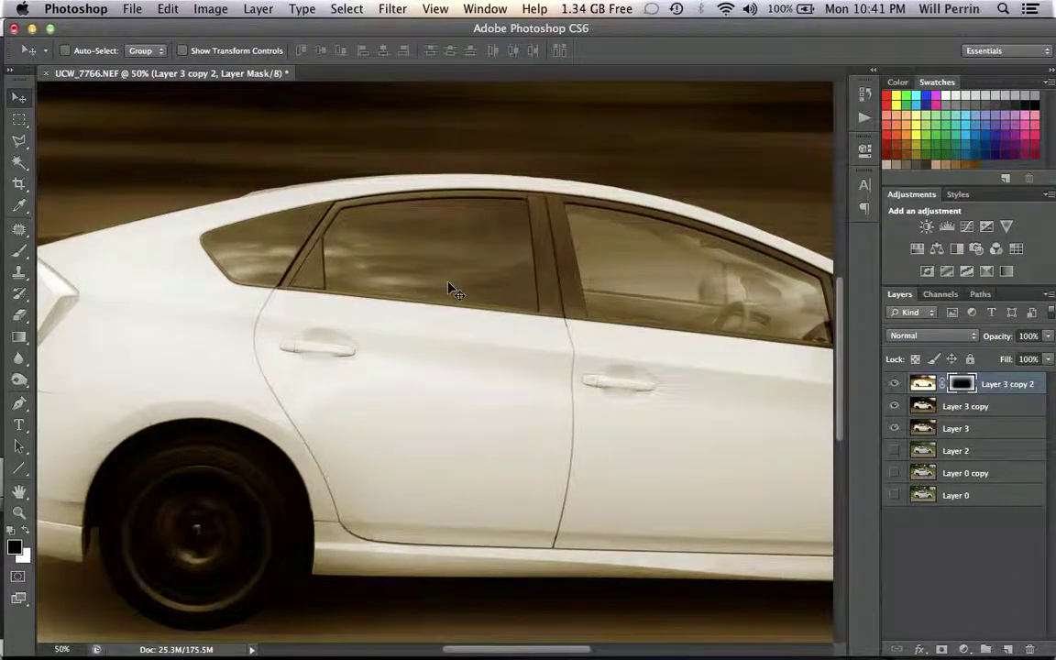
pyautogui.hscroll(5, 629, 292)
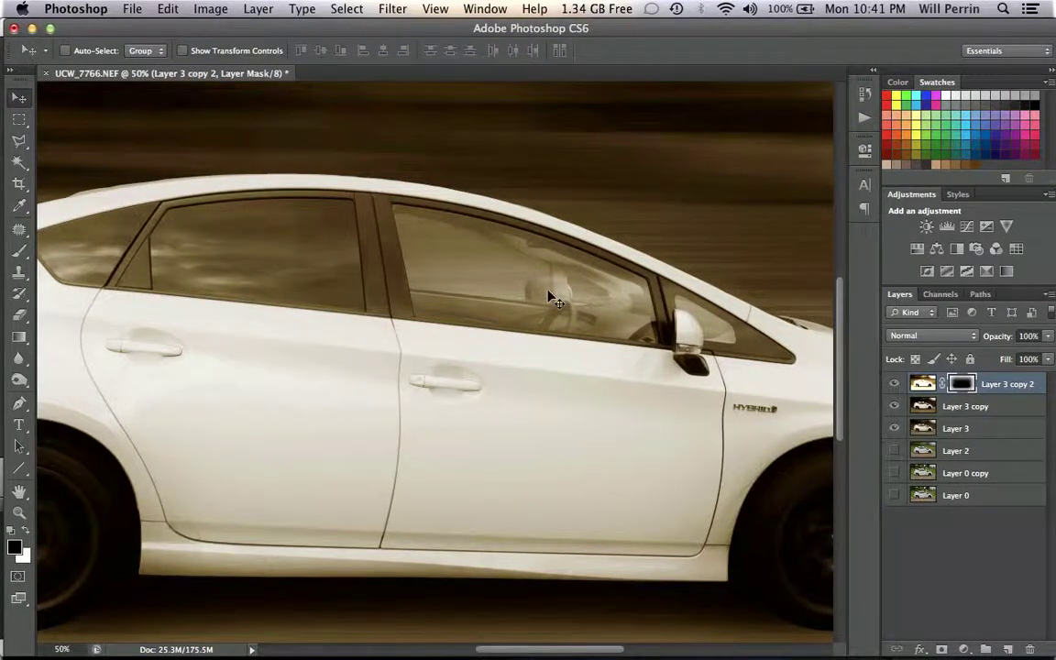
# Stamp all visible layers into a new top layer, then copy a rectangular area around the rear side window onto its own layer.
pyautogui.click(922, 386)
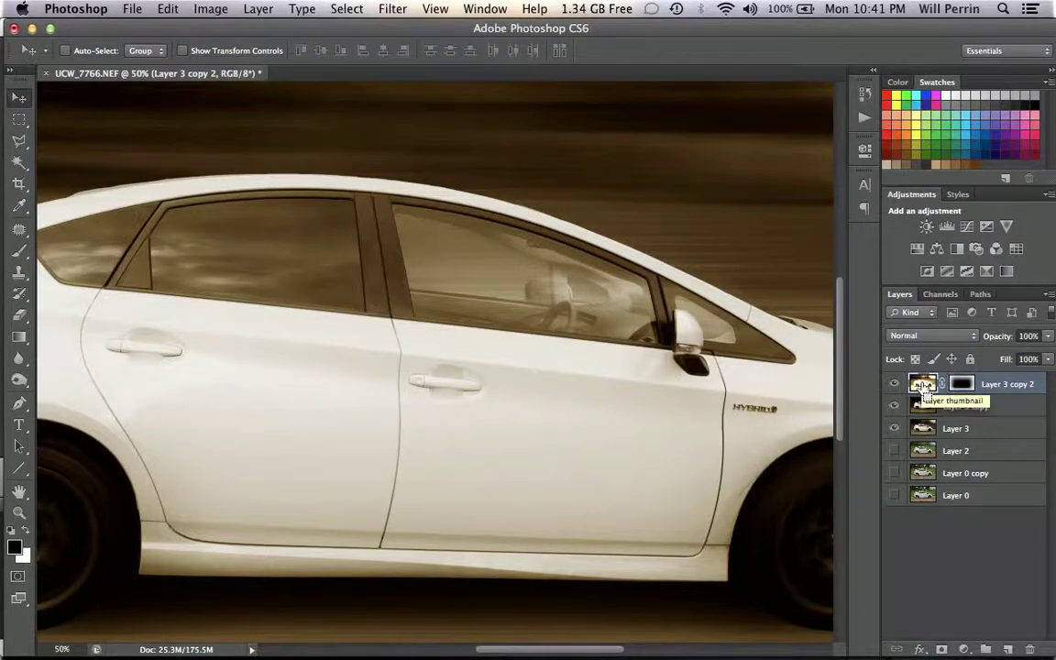
pyautogui.press('super+alt+shift+e')
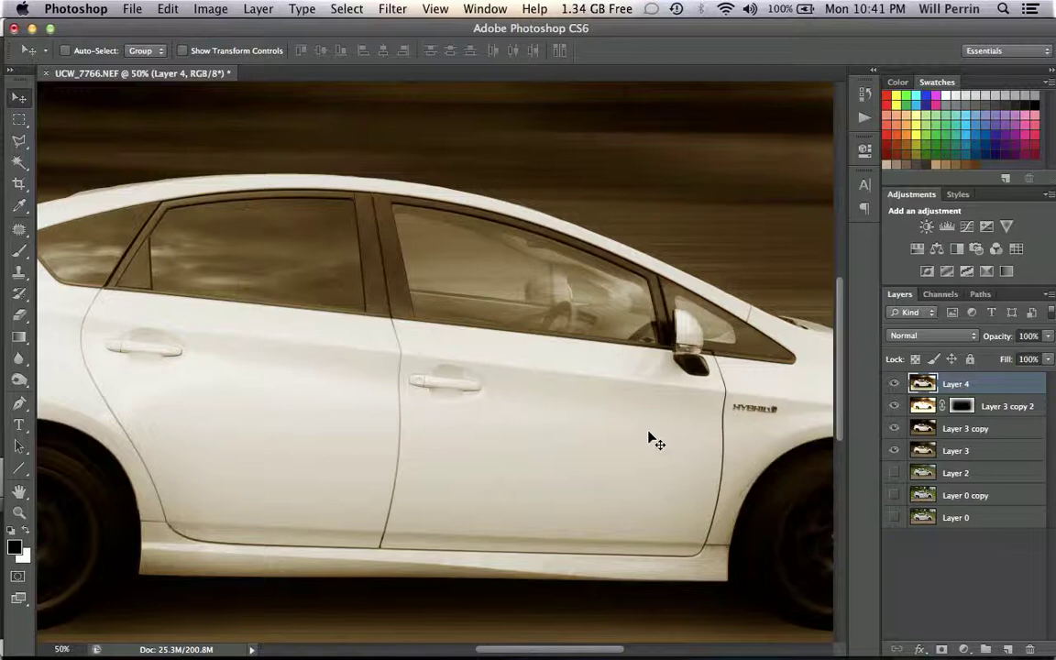
pyautogui.press('super+minus')
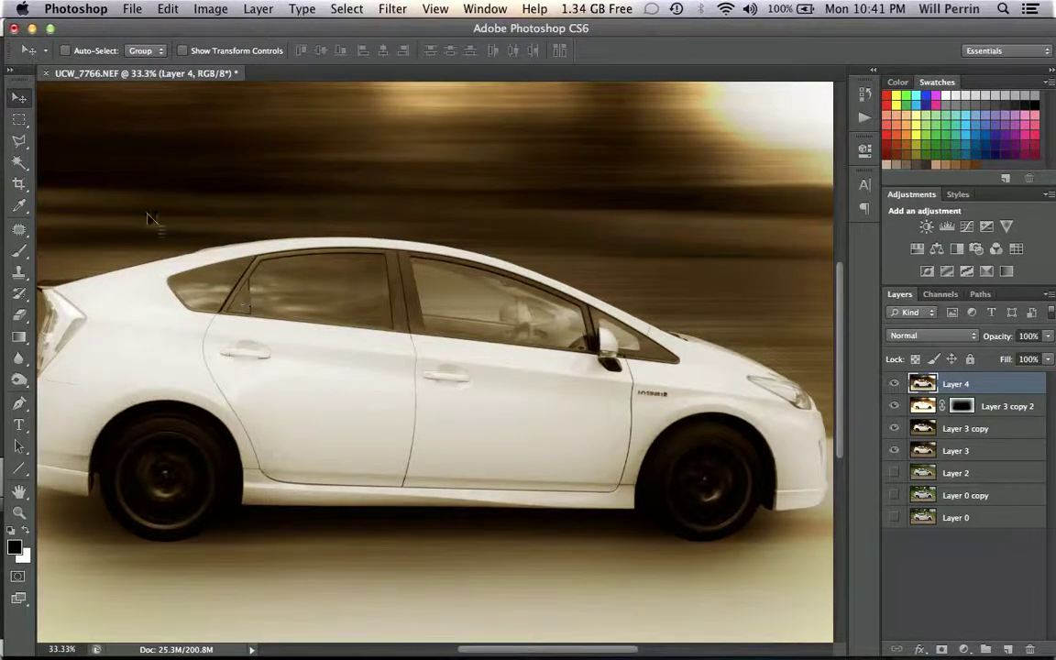
pyautogui.click(20, 124)
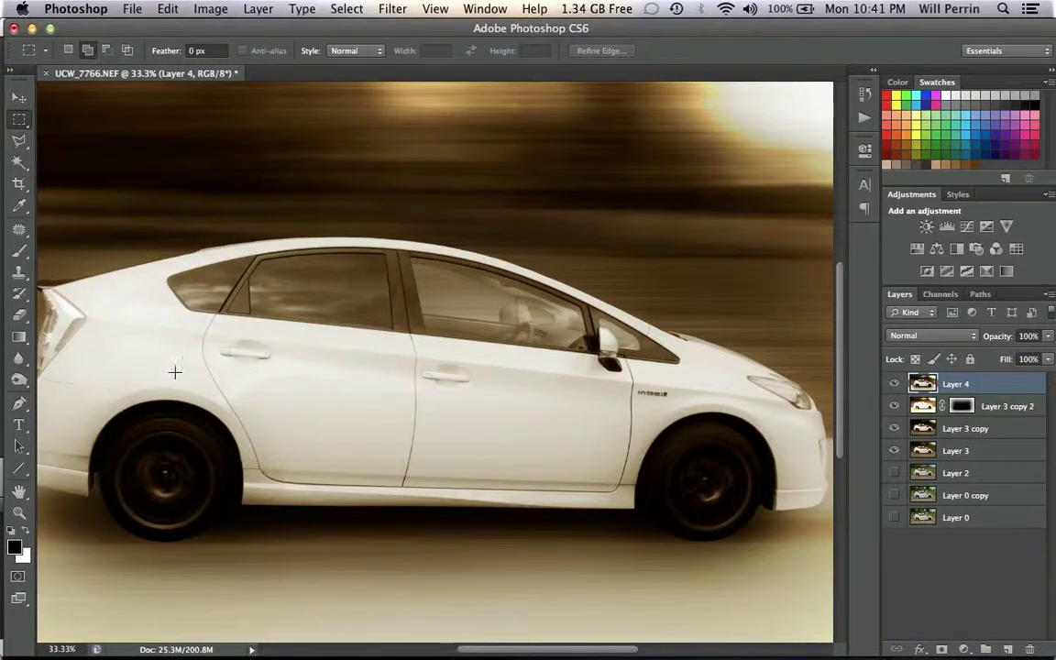
pyautogui.moveTo(170, 375); pyautogui.dragTo(421, 210)
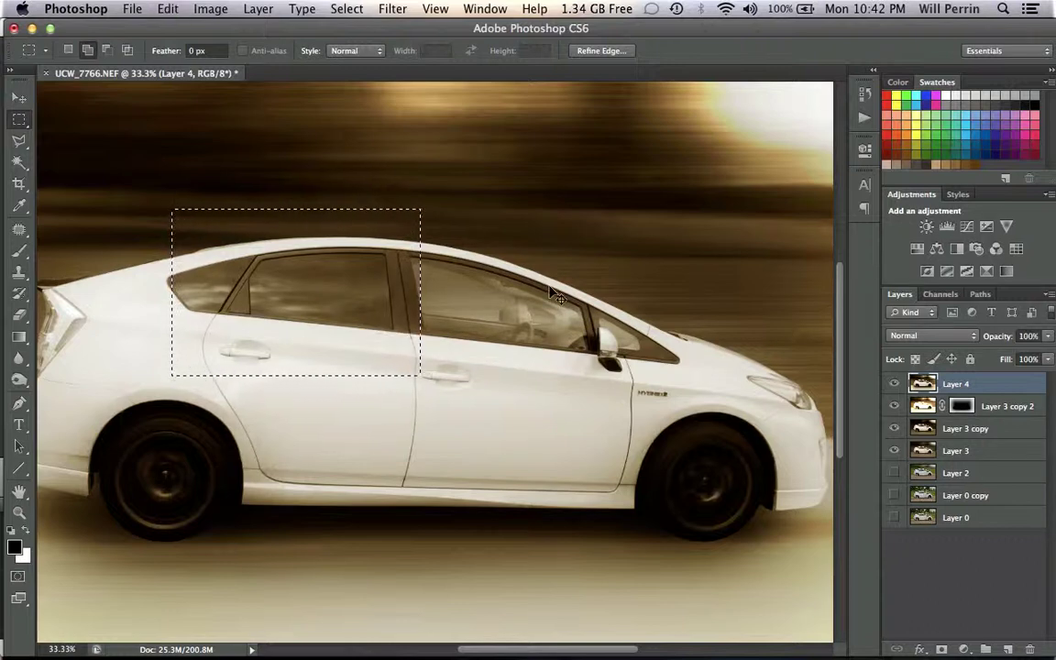
pyautogui.hotkey('ctrl', 'j')
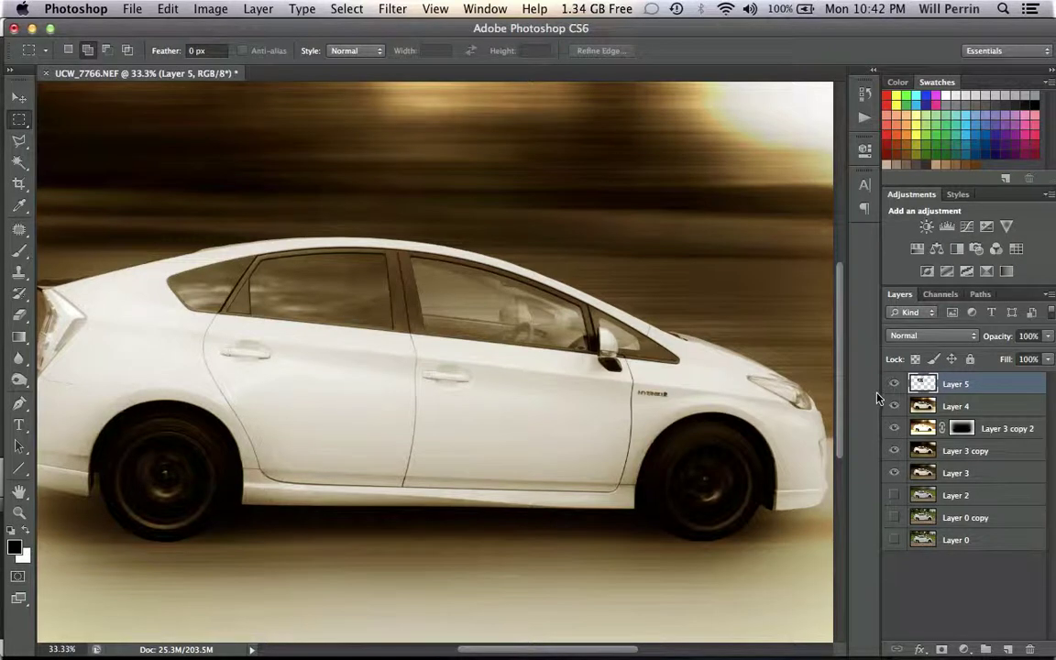
# Move the copied rear window over the front side window and flip it horizontally.
pyautogui.click(17, 99)
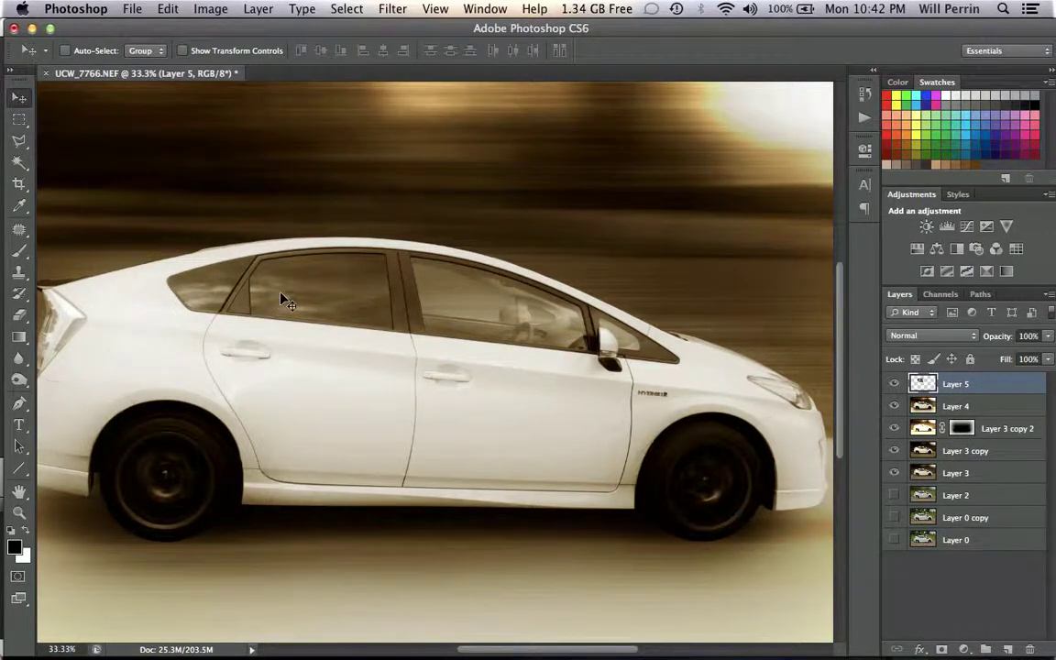
pyautogui.moveTo(285, 297); pyautogui.dragTo(484, 300)
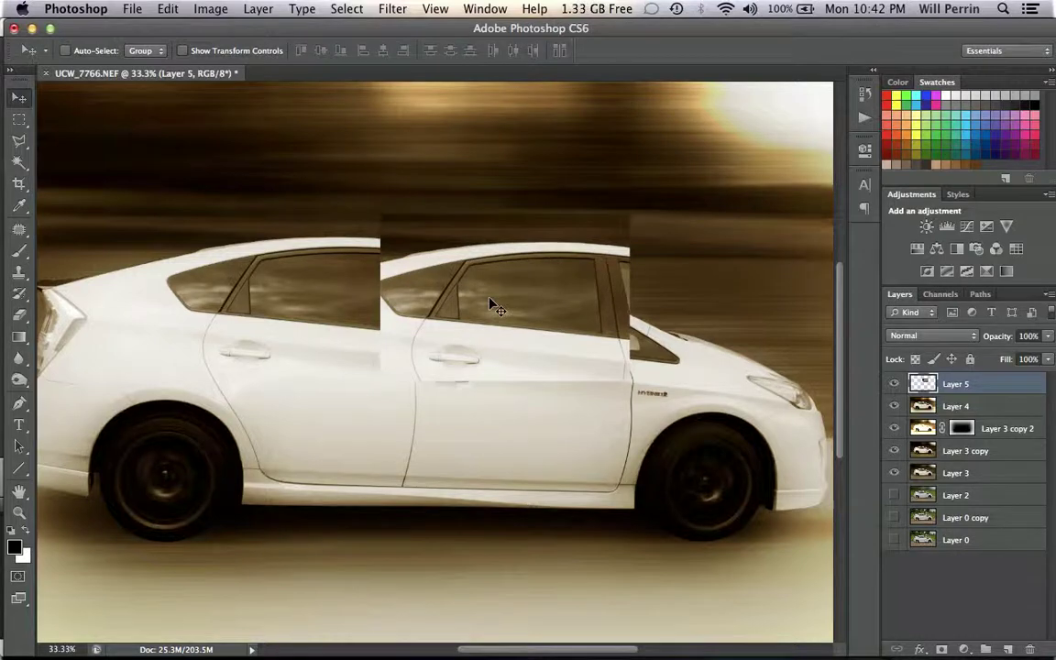
pyautogui.click(172, 16)
pyautogui.moveTo(213, 373)
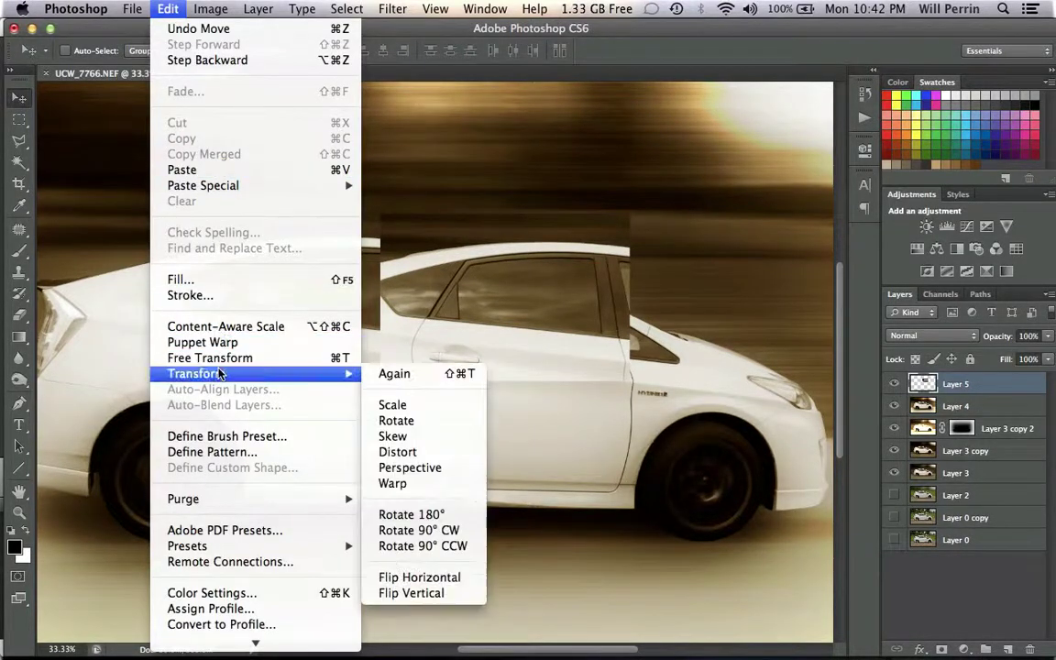
pyautogui.click(422, 575)
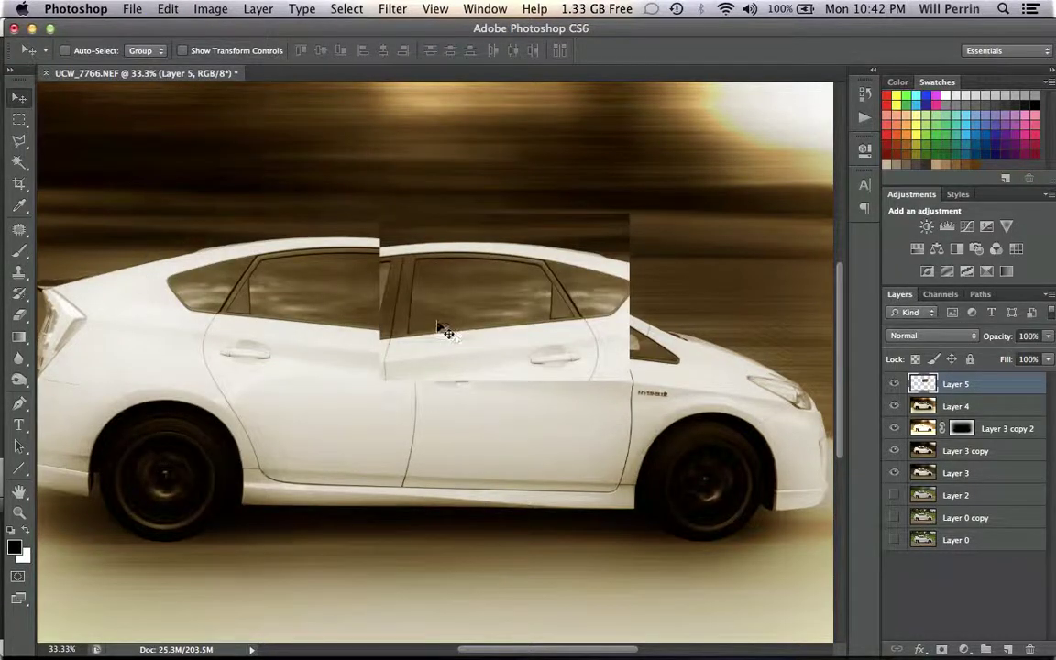
pyautogui.moveTo(441, 330)
pyautogui.mouseDown()
pyautogui.moveTo(553, 324)
pyautogui.moveTo(405, 324)
pyautogui.moveTo(428, 318)
pyautogui.moveTo(519, 354)
pyautogui.moveTo(436, 322)
pyautogui.mouseUp()
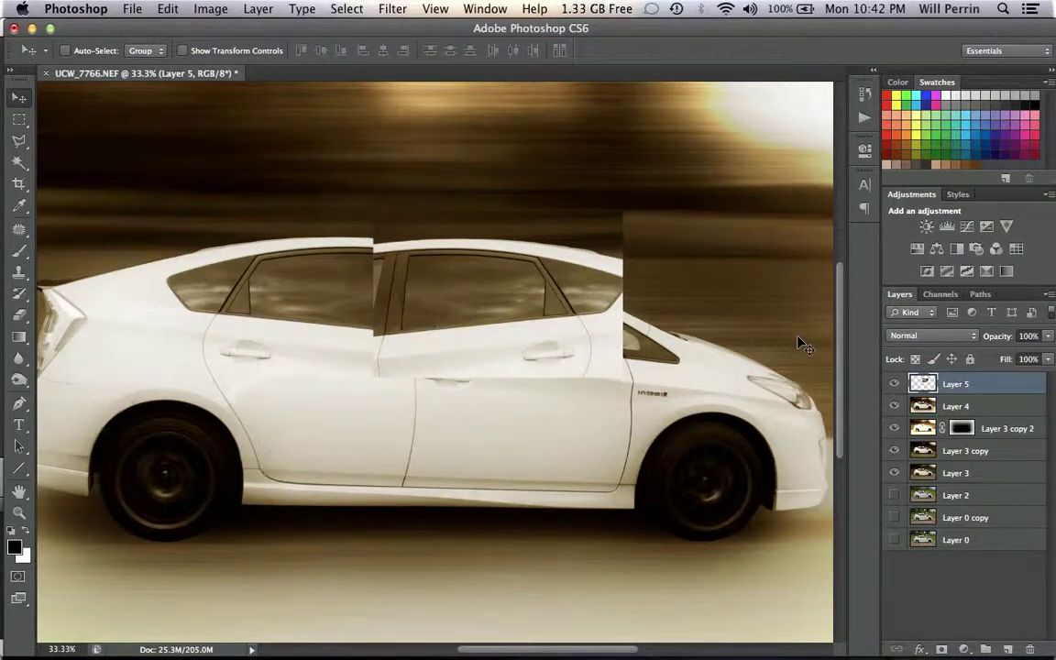
# Rotate the flipped window copy by about 12 degrees with Free Transform and lower its layer opacity to 54%.
pyautogui.hotkey('ctrl', 't')
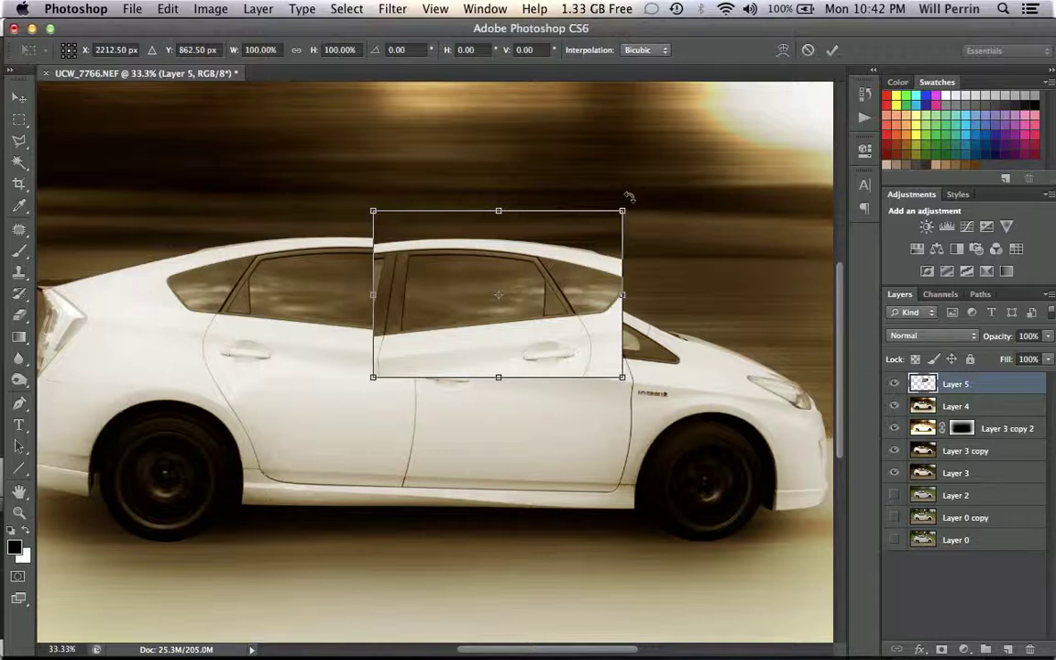
pyautogui.moveTo(636, 202); pyautogui.dragTo(658, 222)
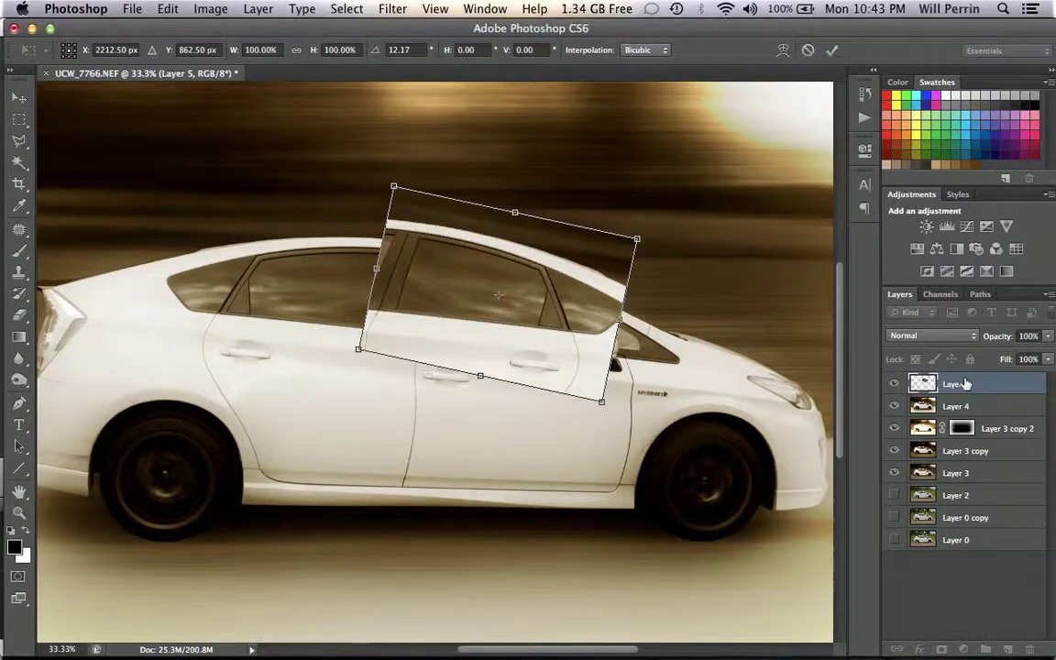
pyautogui.click(1048, 337)
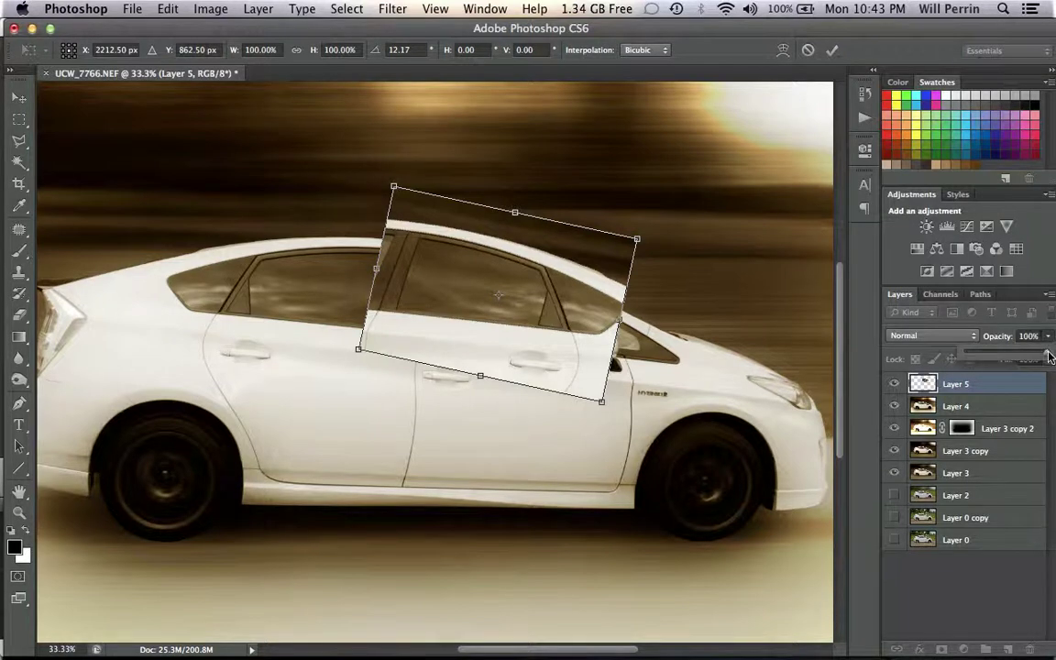
pyautogui.moveTo(1048, 356); pyautogui.dragTo(1009, 359)
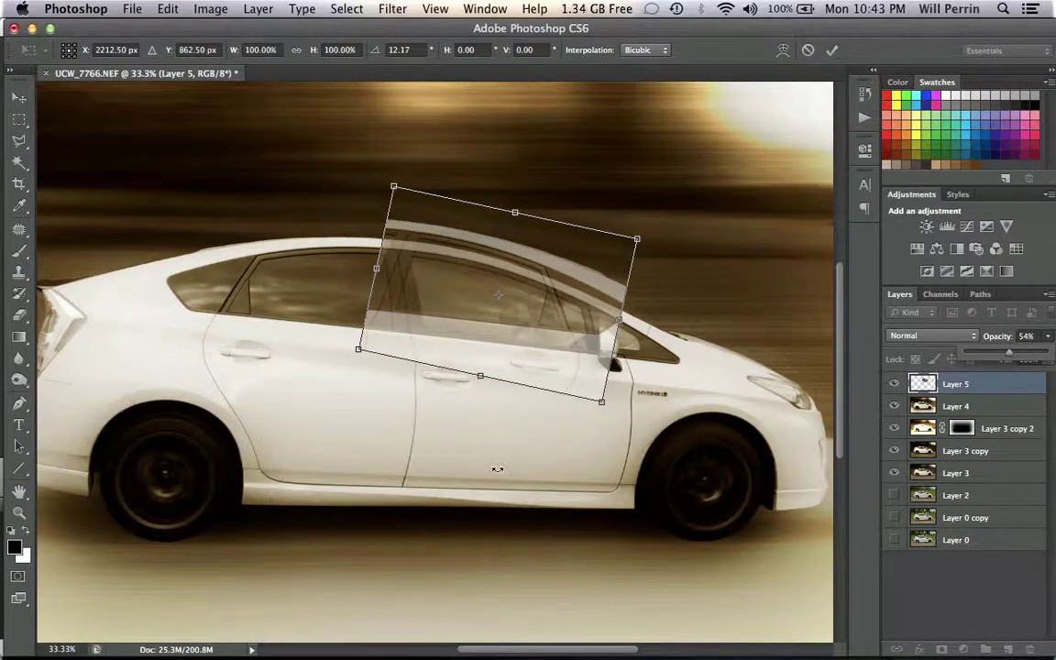
# Line the rotated window copy up with the front side window and enlarge it to about 108%.
pyautogui.press('super+equal')
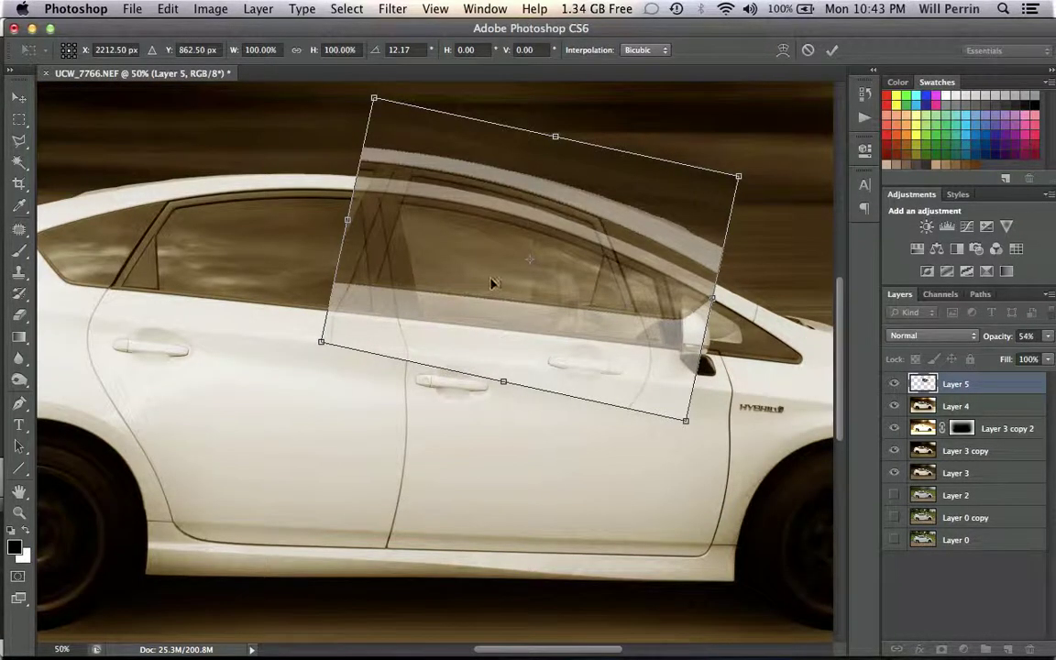
pyautogui.moveTo(467, 241)
pyautogui.mouseDown()
pyautogui.moveTo(404, 243)
pyautogui.moveTo(522, 266)
pyautogui.moveTo(448, 248)
pyautogui.mouseUp()
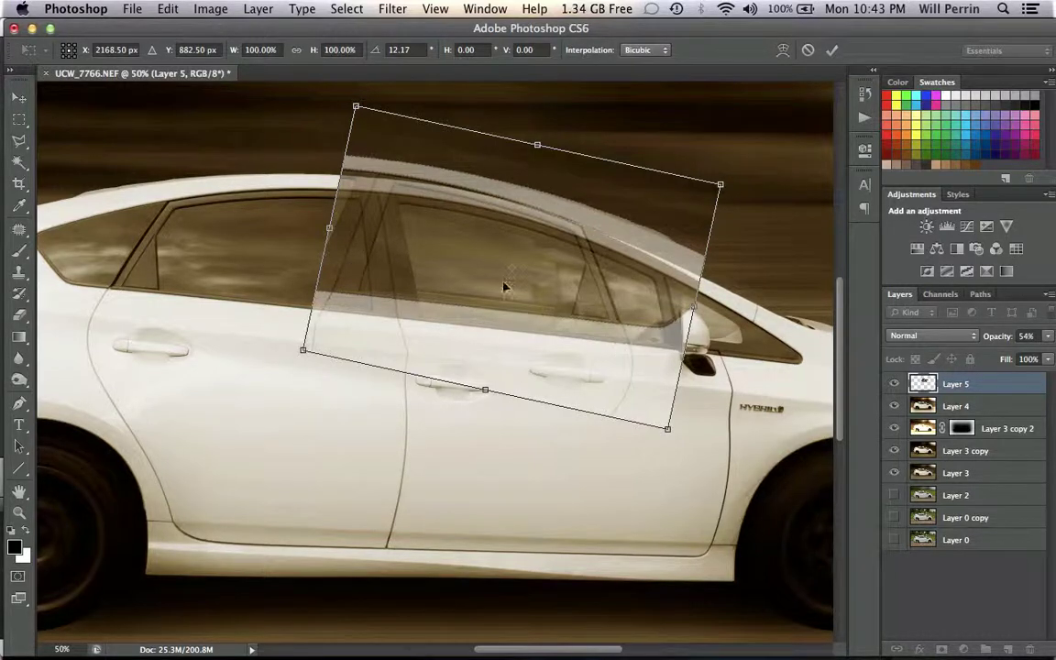
pyautogui.moveTo(431, 251); pyautogui.dragTo(472, 268)
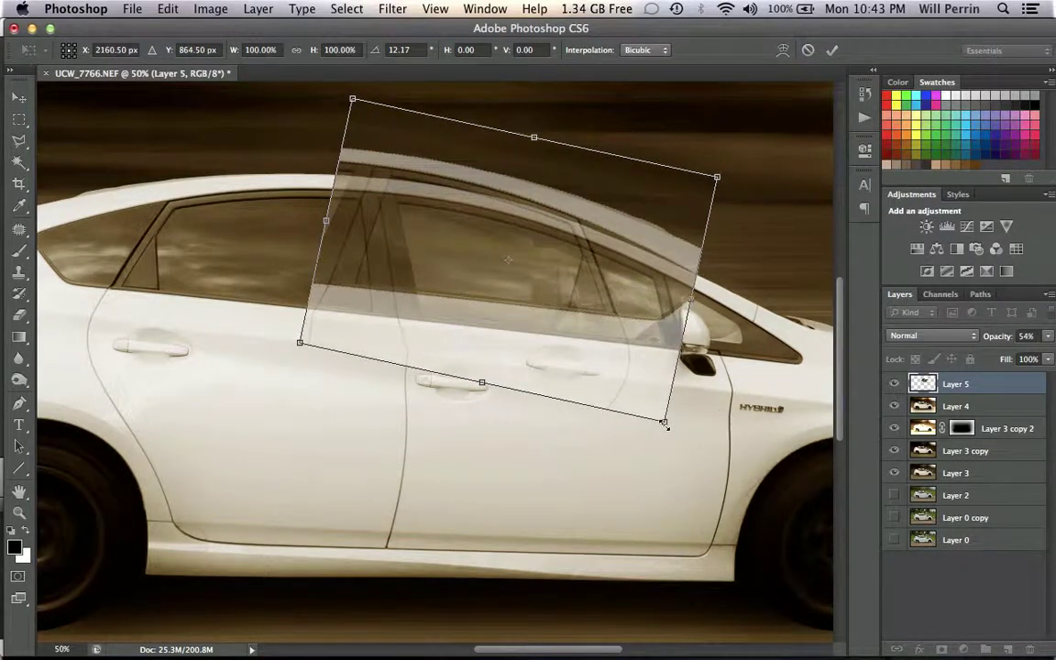
pyautogui.moveTo(664, 424); pyautogui.dragTo(691, 449)
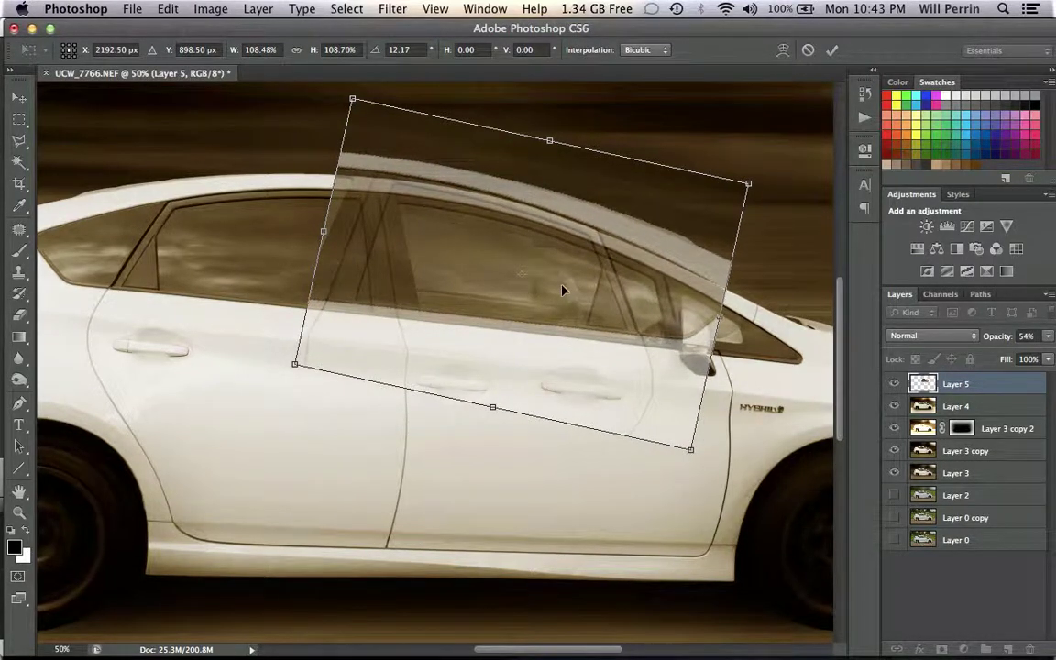
pyautogui.moveTo(560, 290); pyautogui.dragTo(553, 286)
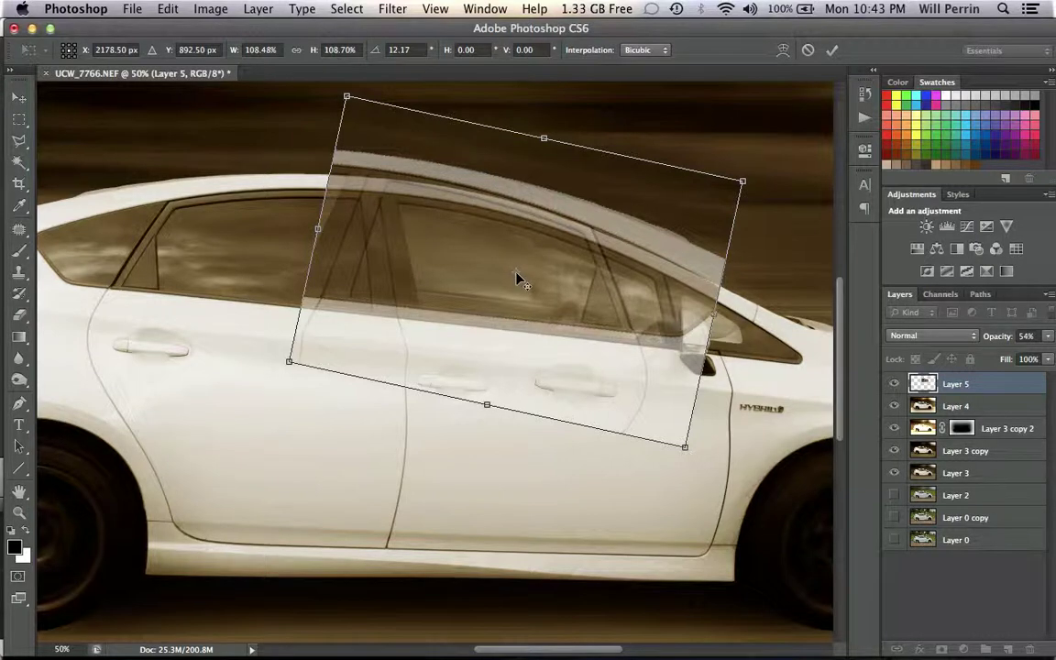
# Reposition the window copy, scale it to about 158% wide and 140% high over the front window, and apply the transform.
pyautogui.moveTo(518, 280); pyautogui.dragTo(347, 96)
pyautogui.moveTo(688, 450); pyautogui.dragTo(740, 494)
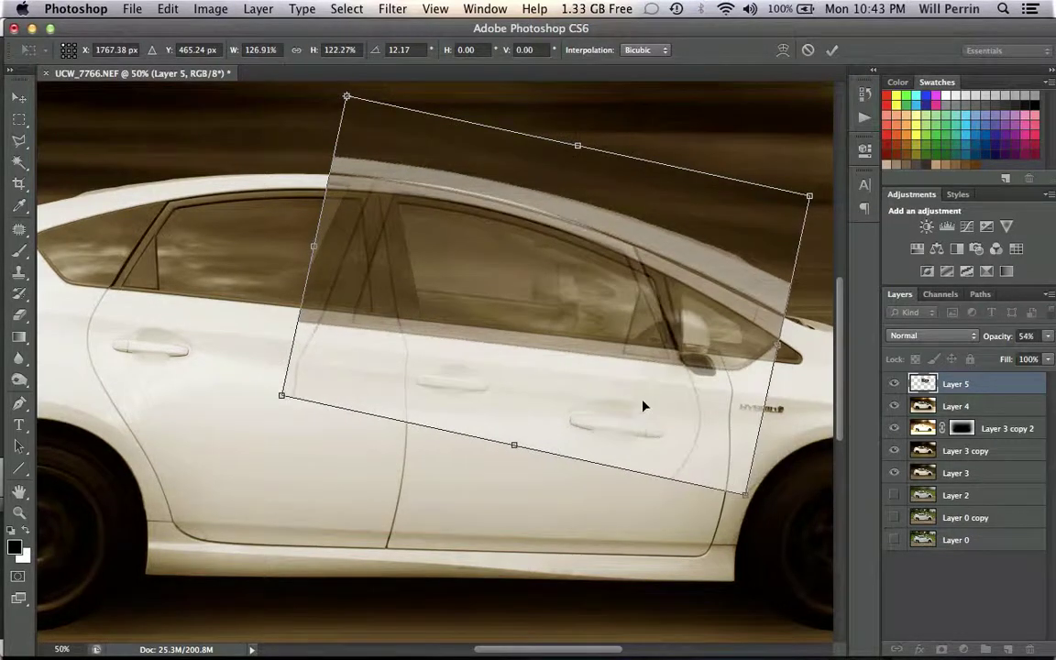
pyautogui.moveTo(641, 405); pyautogui.dragTo(599, 377)
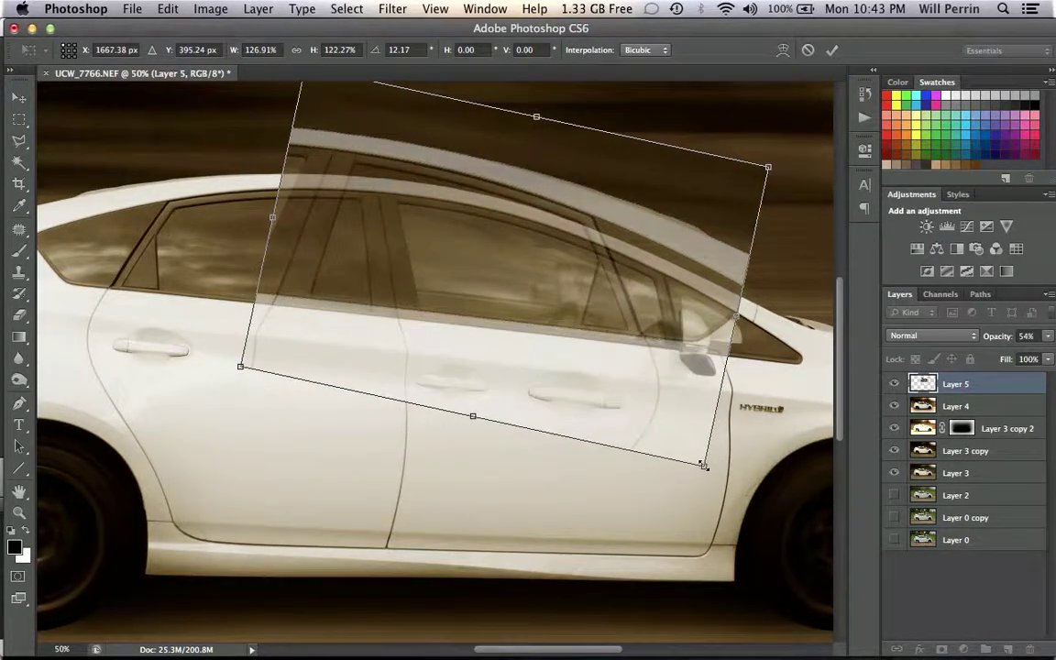
pyautogui.moveTo(703, 466); pyautogui.dragTo(816, 539)
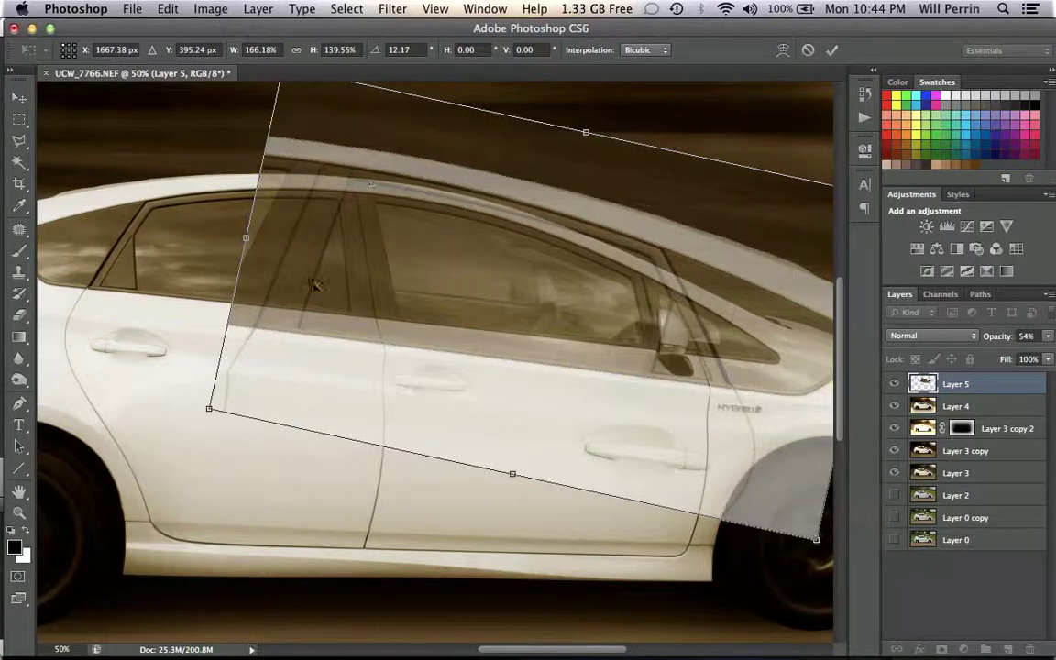
pyautogui.moveTo(246, 237); pyautogui.dragTo(278, 238)
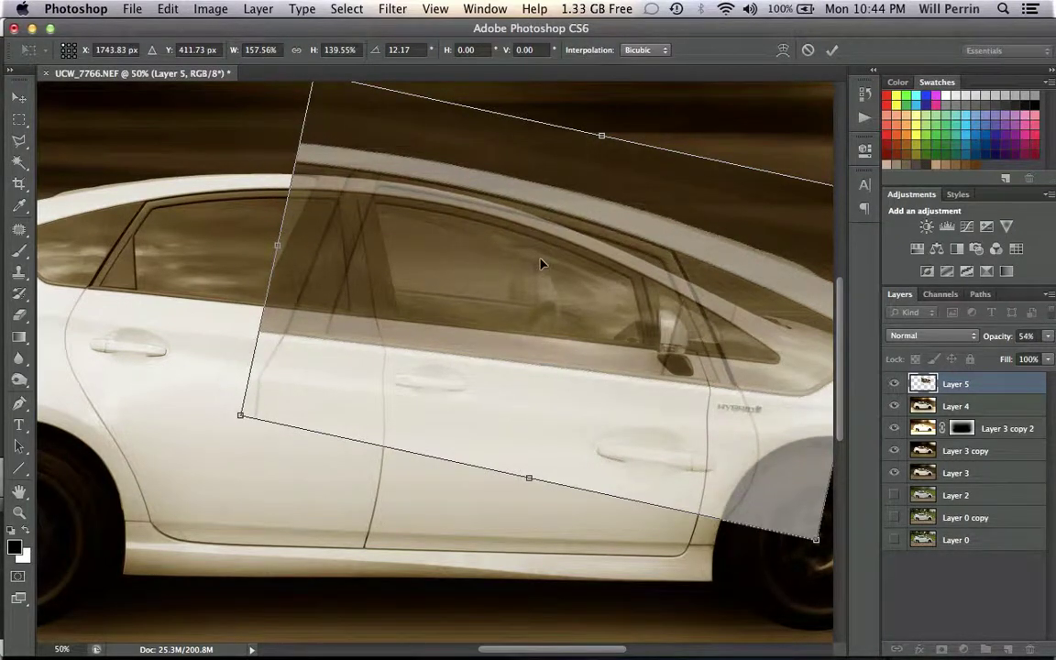
pyautogui.press('Return')
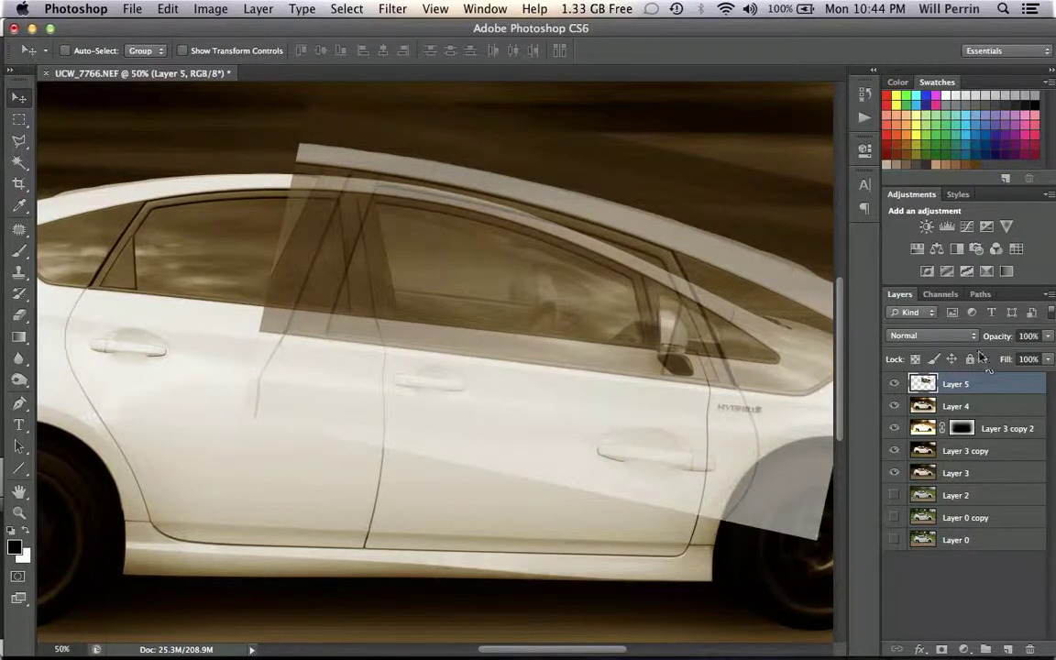
# Set the window copy's layer opacity back to 100% and hide the whole layer with a black layer mask.
pyautogui.click(1049, 337)
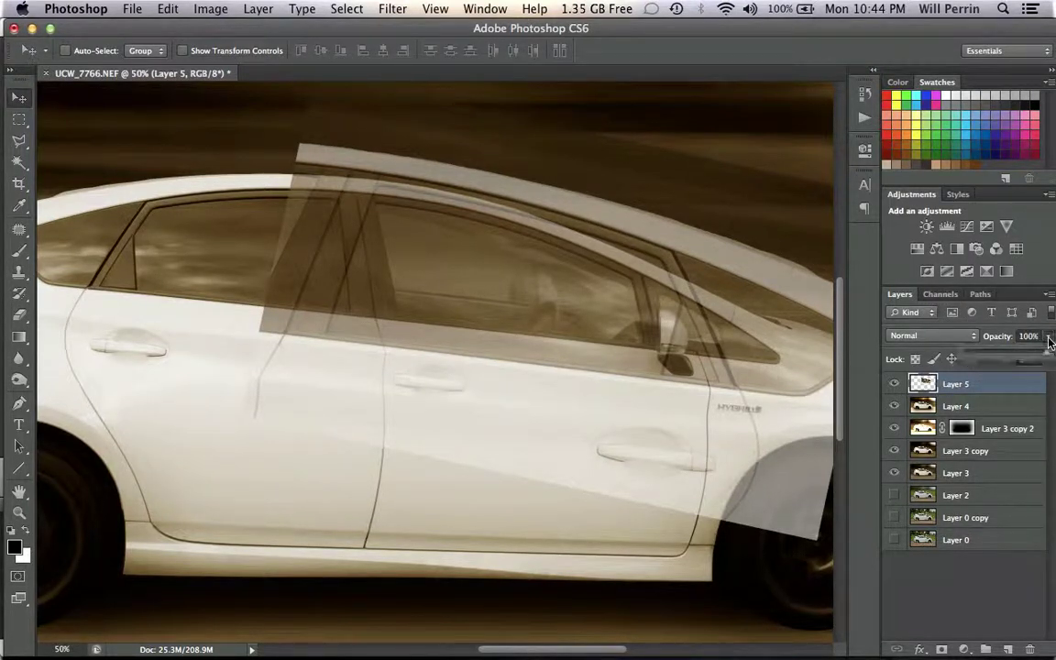
pyautogui.moveTo(1050, 342); pyautogui.dragTo(1007, 384)
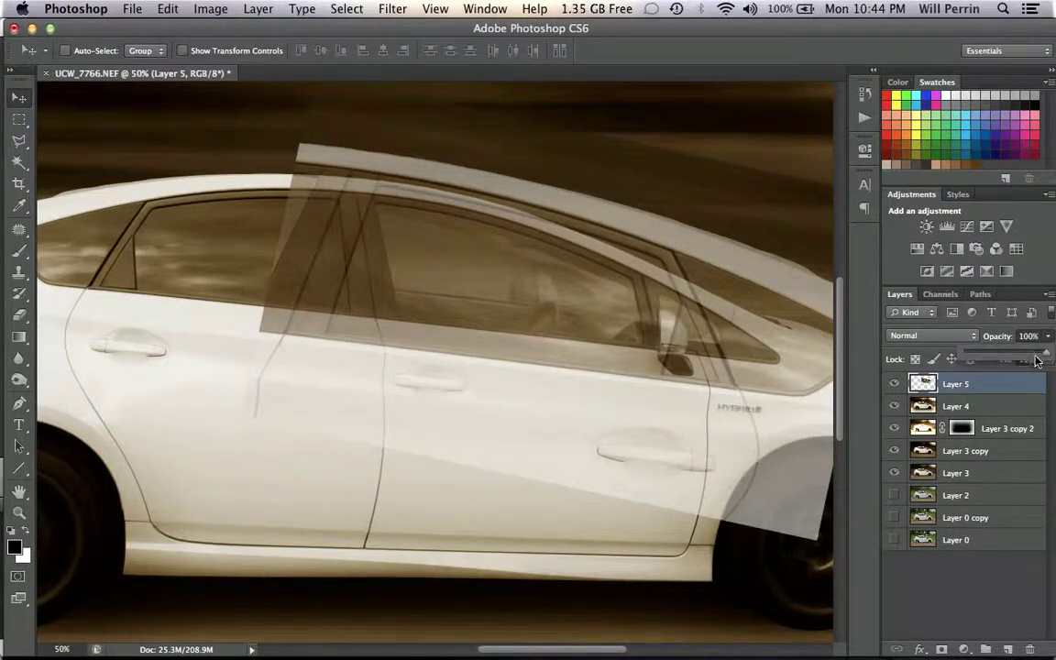
pyautogui.click(992, 405)
pyautogui.click(990, 381)
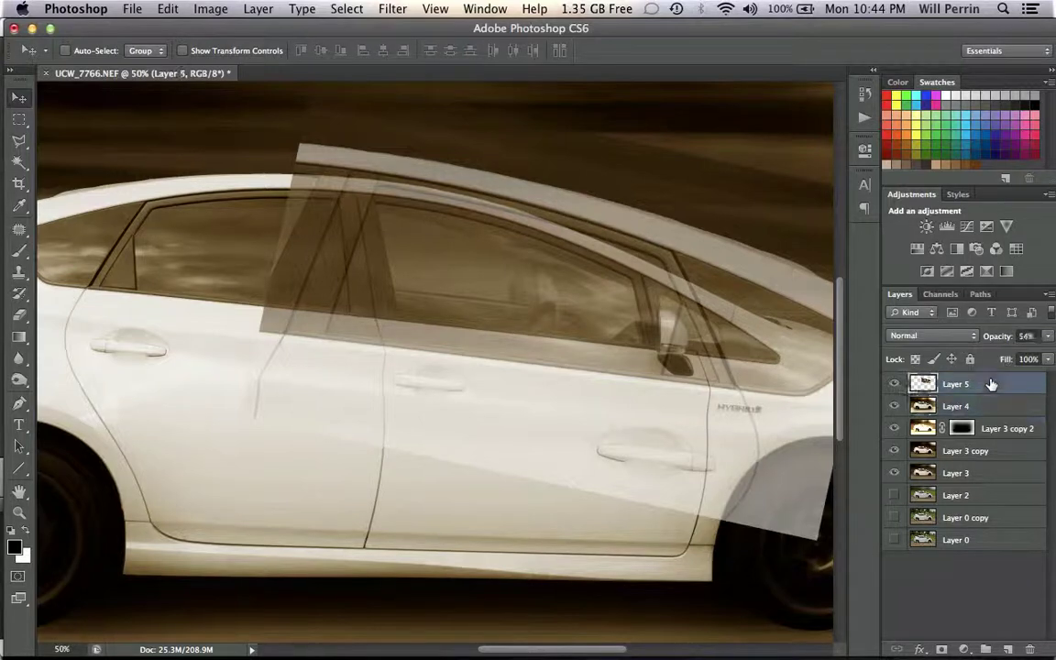
pyautogui.click(1049, 337)
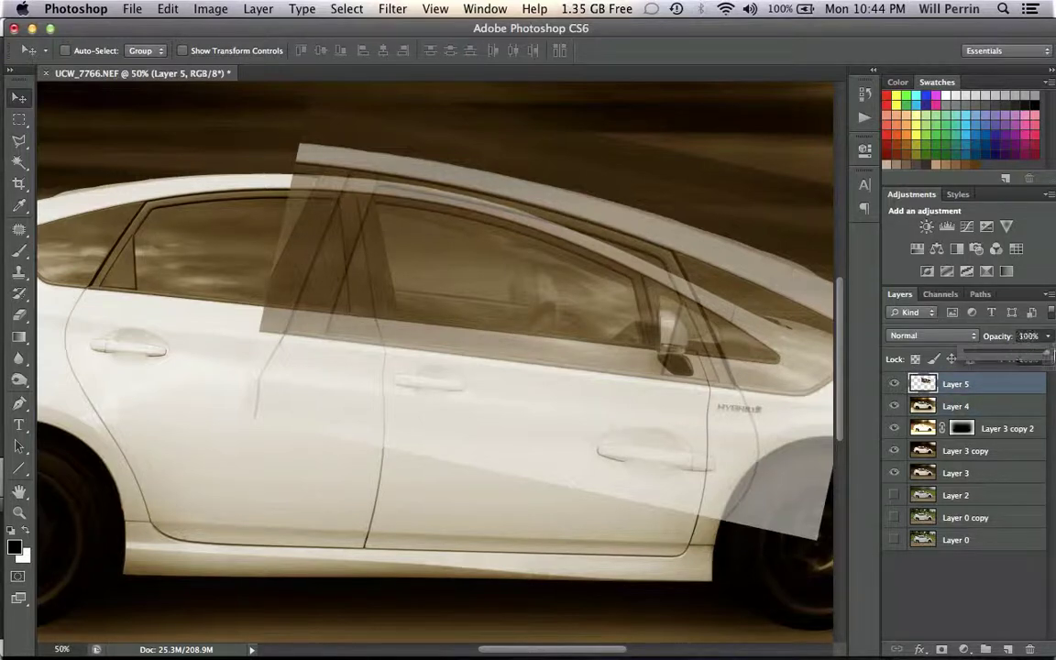
pyautogui.moveTo(1016, 353); pyautogui.dragTo(1054, 356)
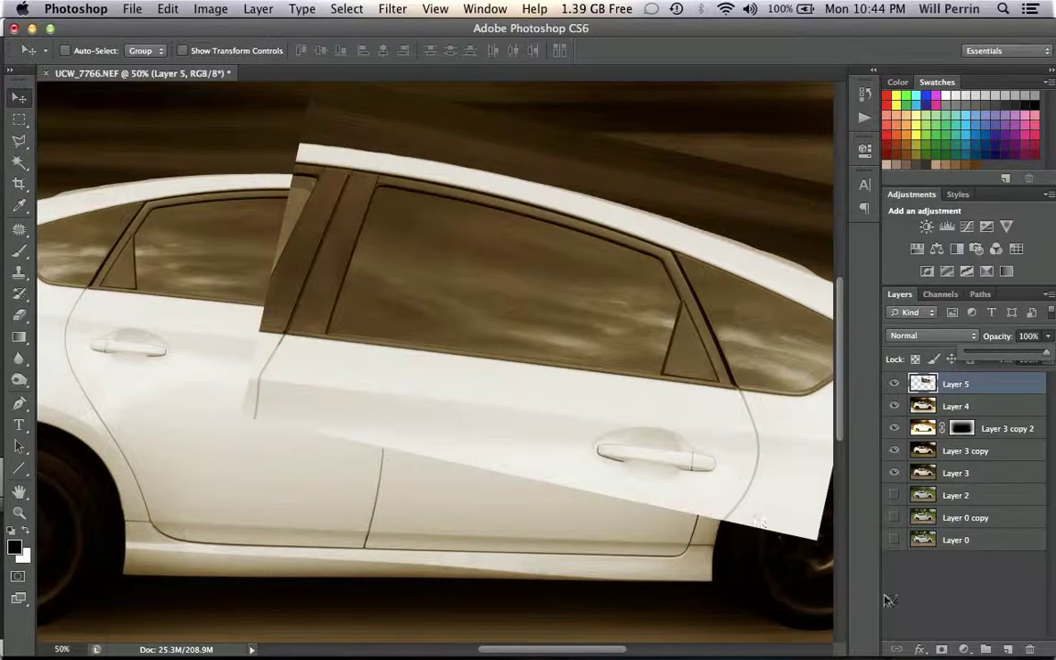
pyautogui.keyDown('alt'); pyautogui.click(942, 649); pyautogui.keyUp('alt')
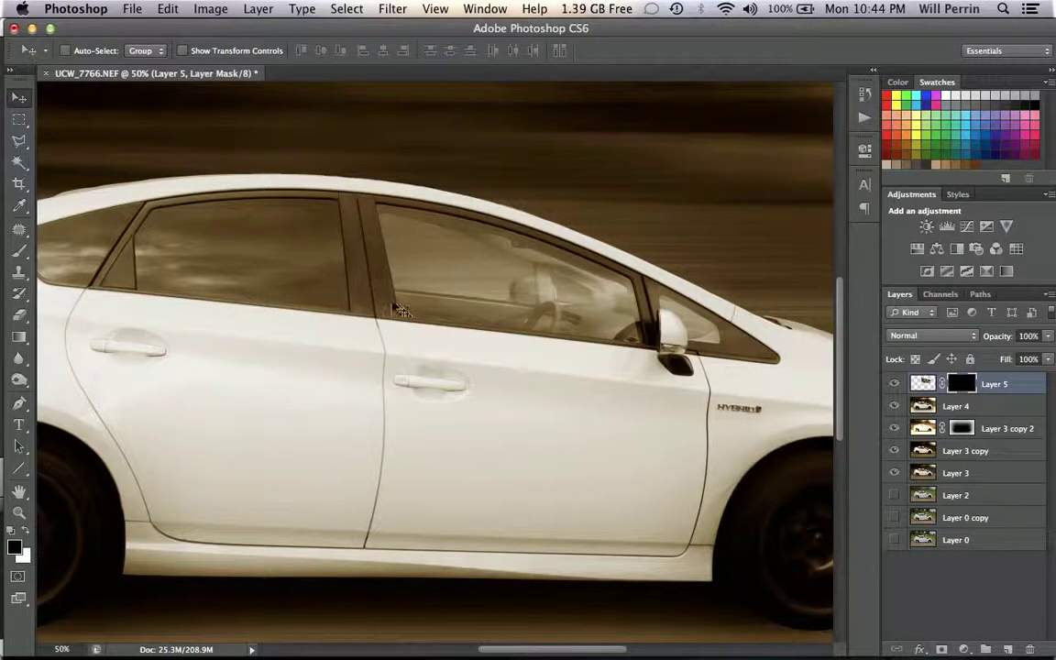
# Outline the glass of the car's front side window with a Polygonal Lasso selection feathered by 2 px.
pyautogui.click(19, 140)
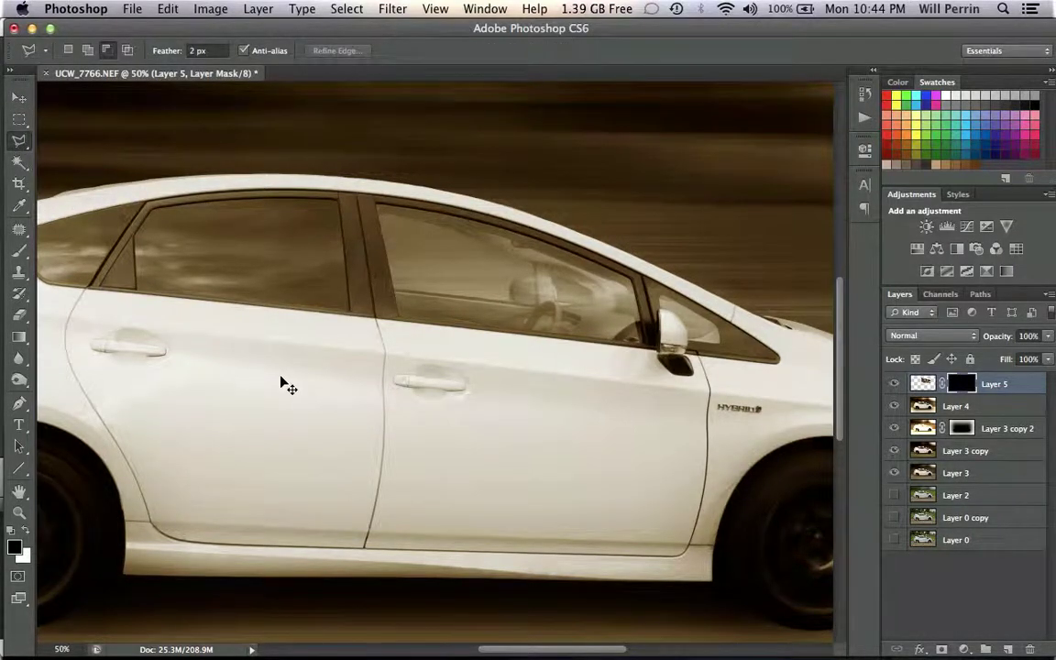
pyautogui.press('super+plus')
pyautogui.scroll(4, 280, 385)
pyautogui.hscroll(3, 280, 385)
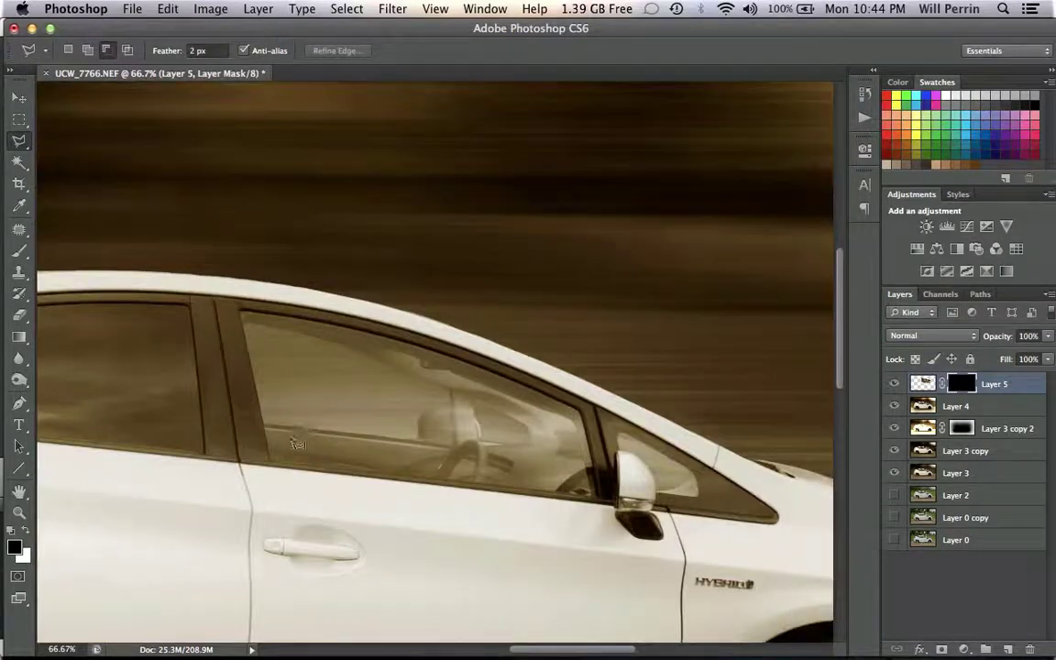
pyautogui.click(271, 463)
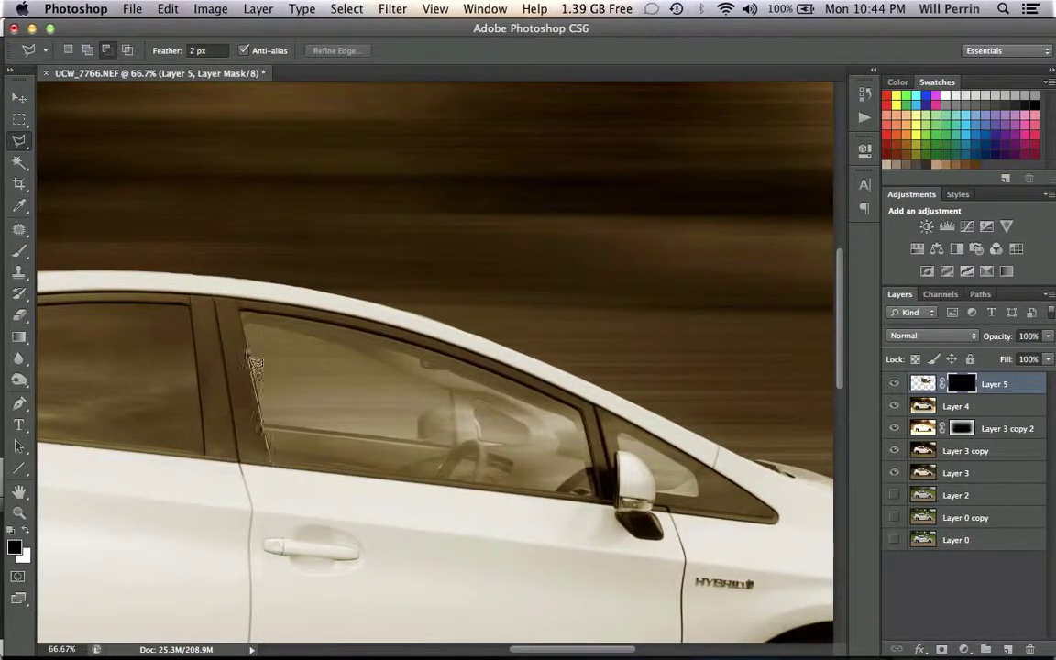
pyautogui.click(241, 312)
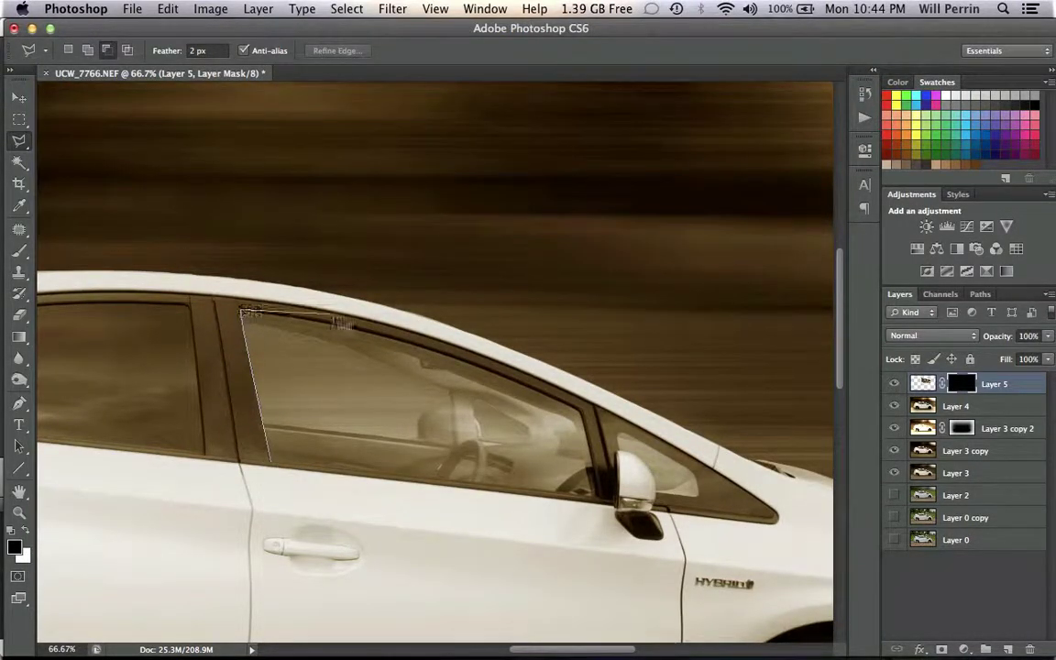
pyautogui.click(332, 324)
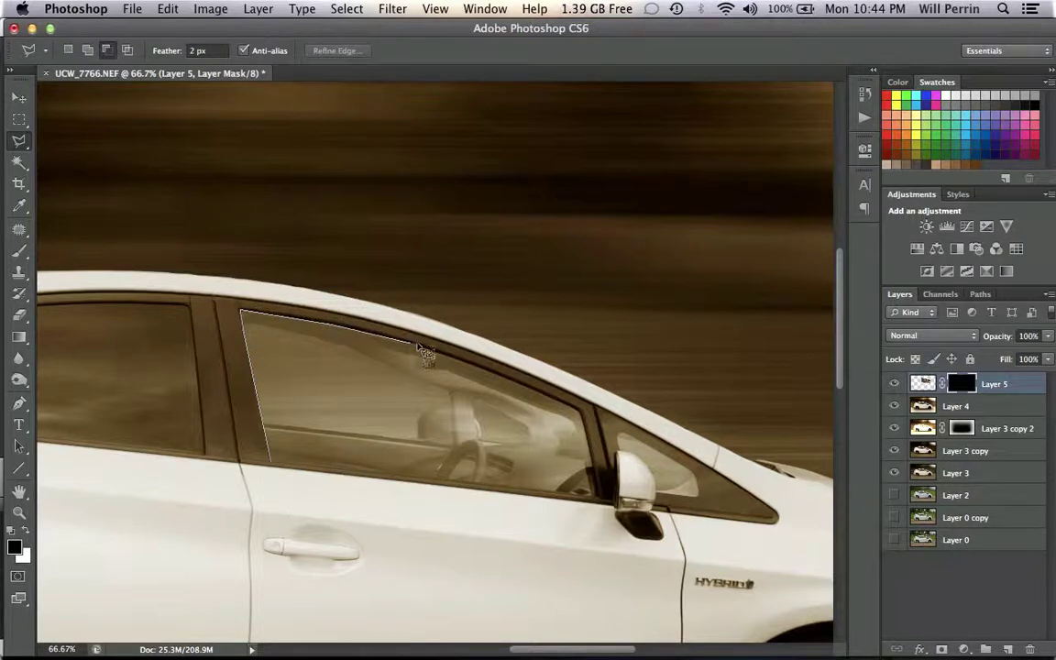
pyautogui.click(417, 347)
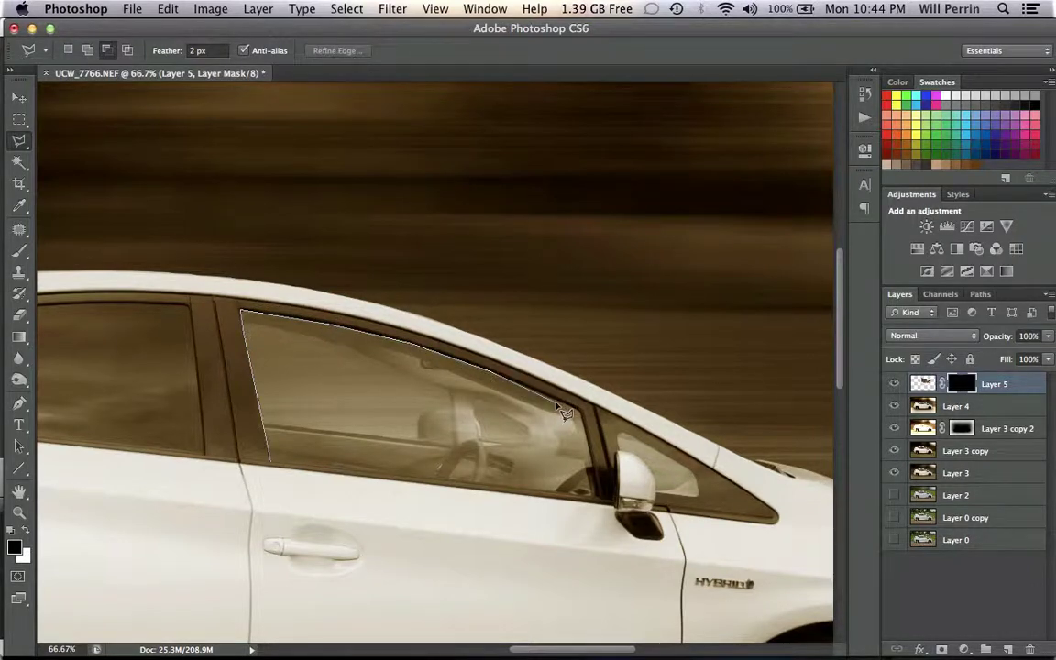
pyautogui.click(501, 378)
pyautogui.click(582, 412)
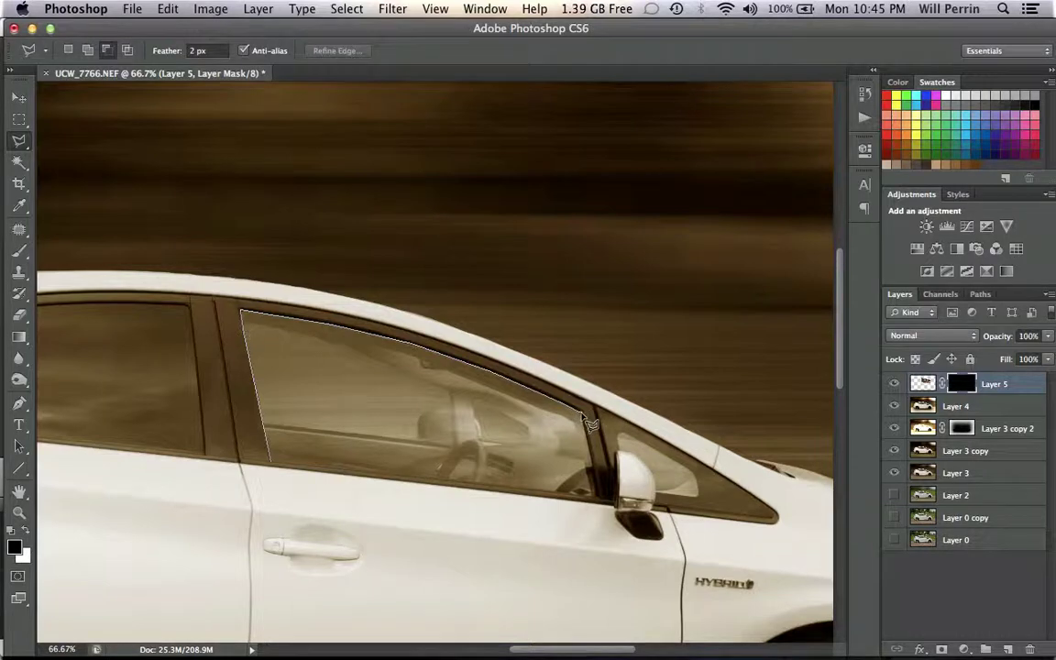
pyautogui.click(599, 499)
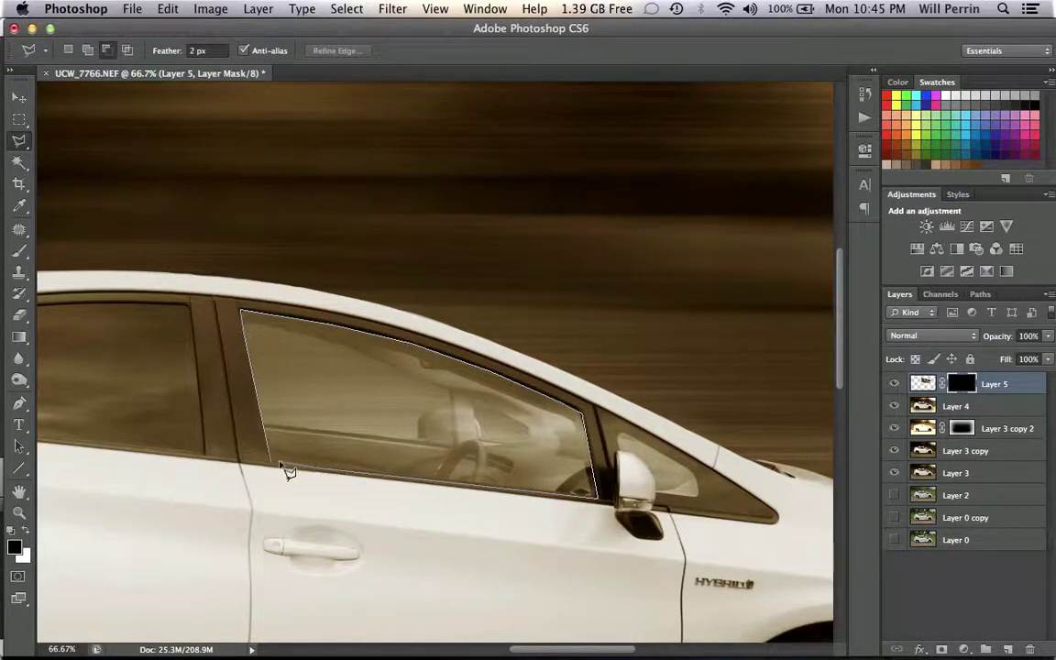
pyautogui.click(281, 465)
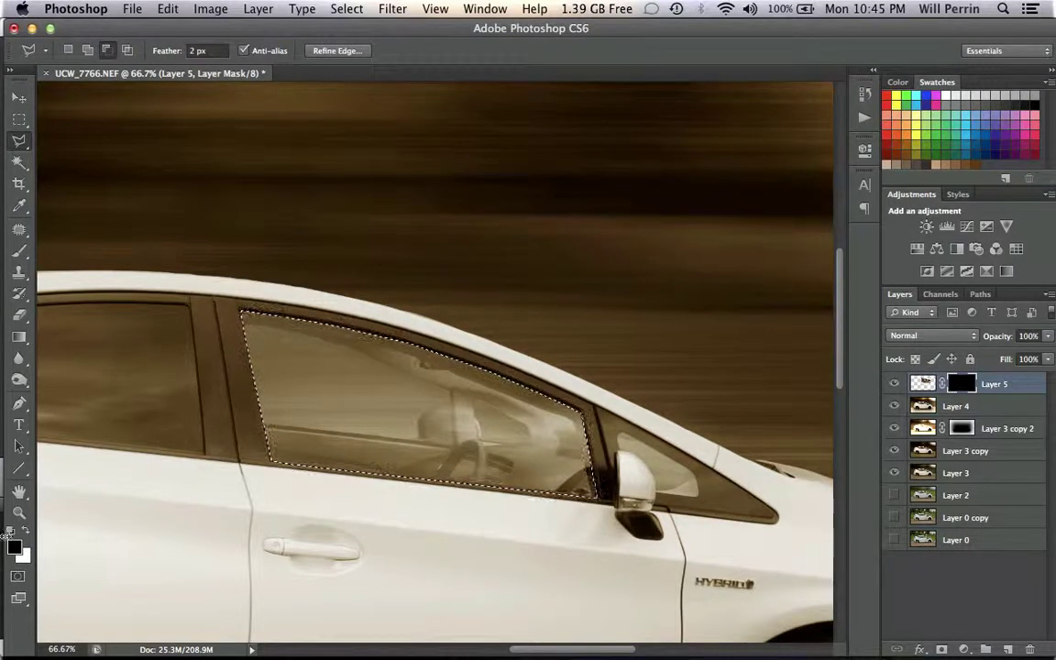
# Fill the window selection with white on the Layer 5 mask to reveal the reflective glass, and deselect.
pyautogui.click(25, 533)
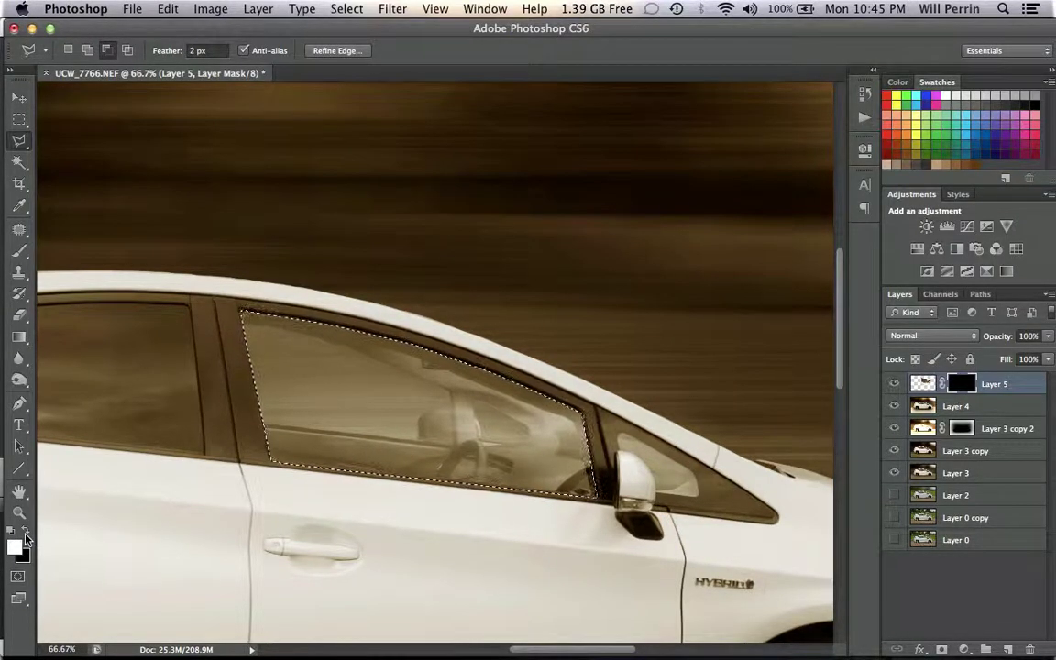
pyautogui.click(25, 533)
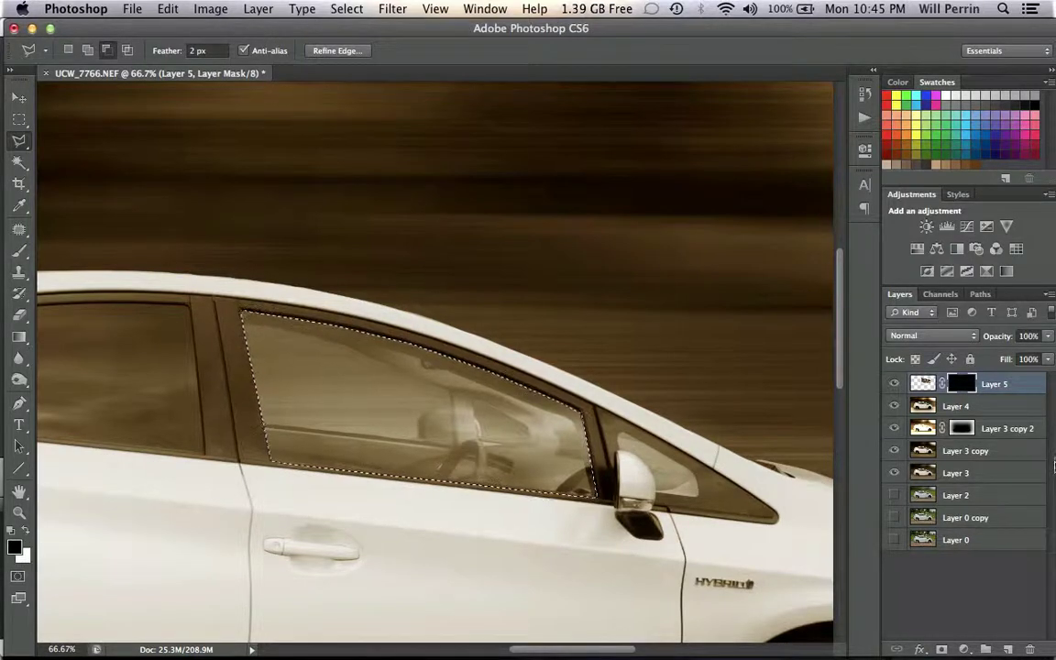
pyautogui.press('super+BackSpace')
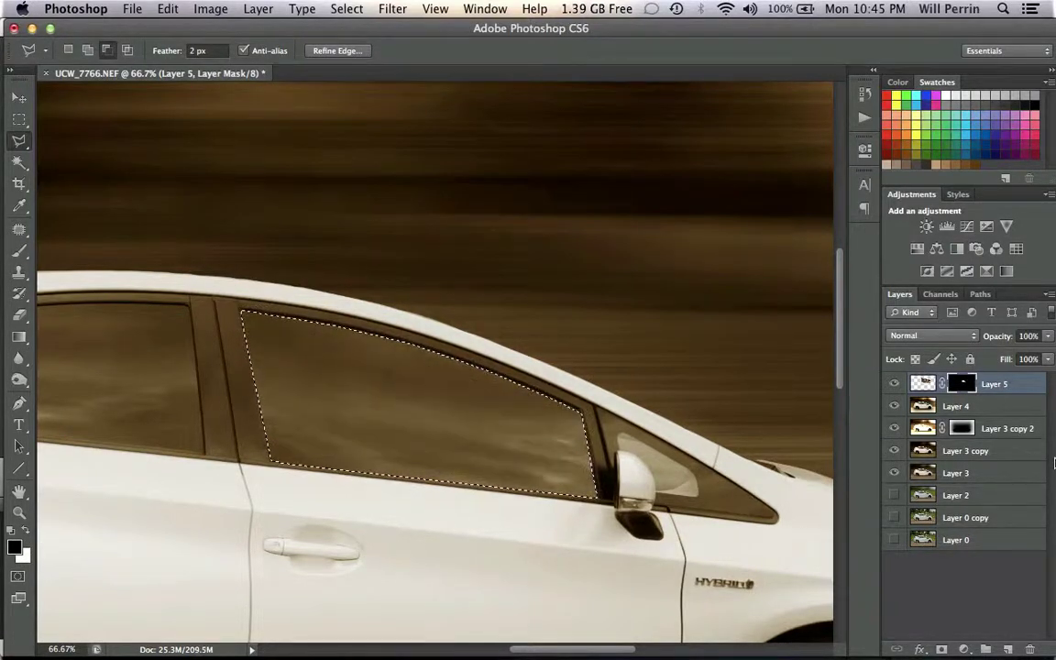
pyautogui.press('super+d')
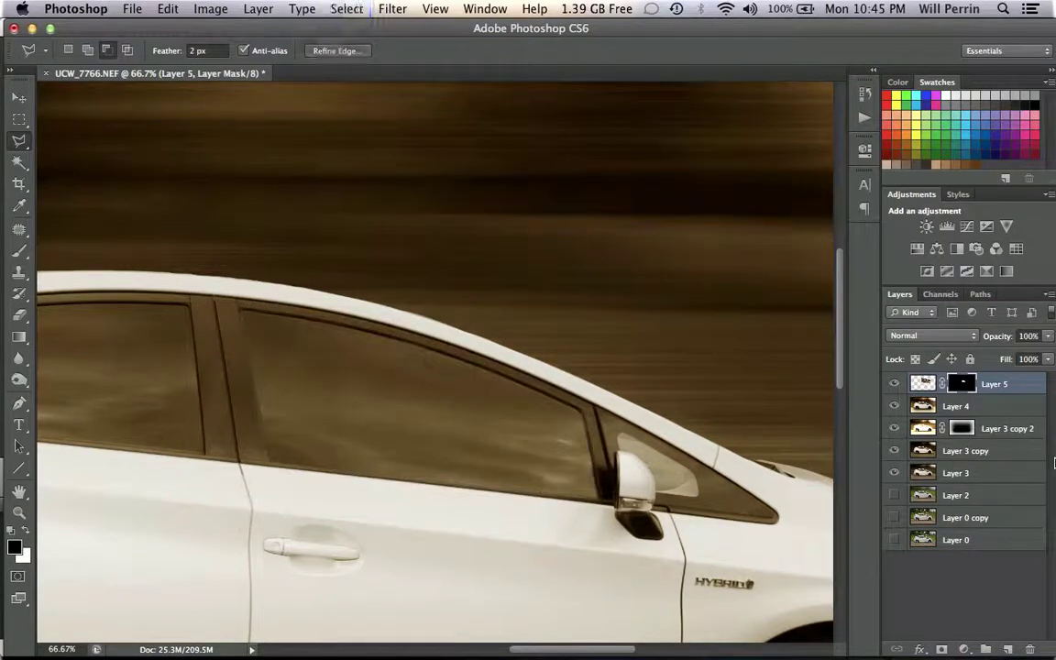
pyautogui.press('super+minus')
pyautogui.press('super+minus')
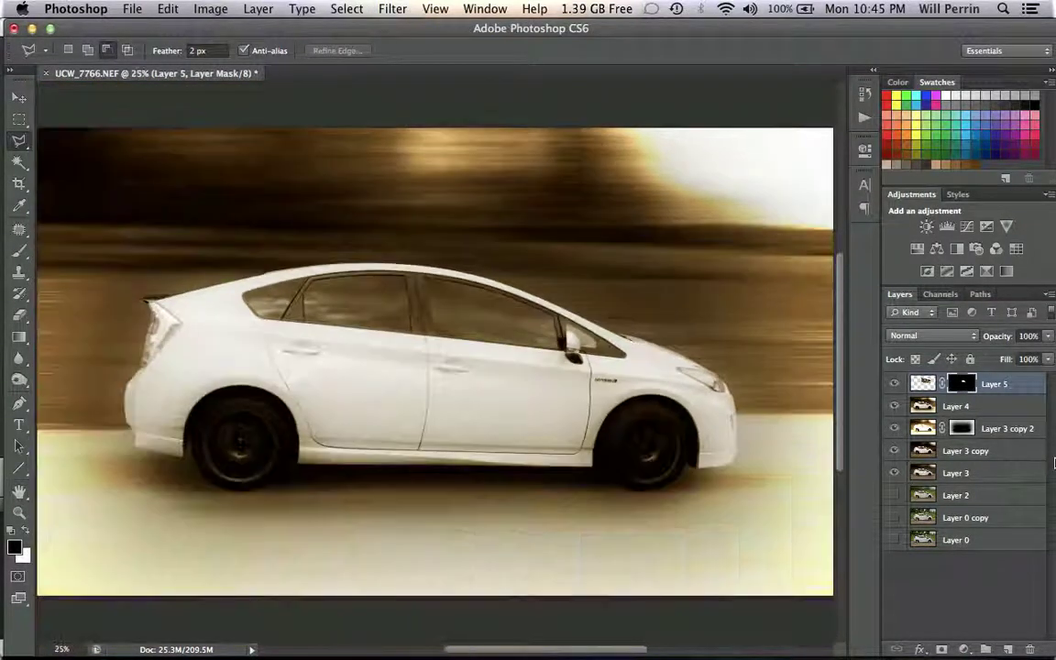
pyautogui.press('super+minus')
pyautogui.press('super+plus')
pyautogui.press('super+minus')
pyautogui.press('super+minus')
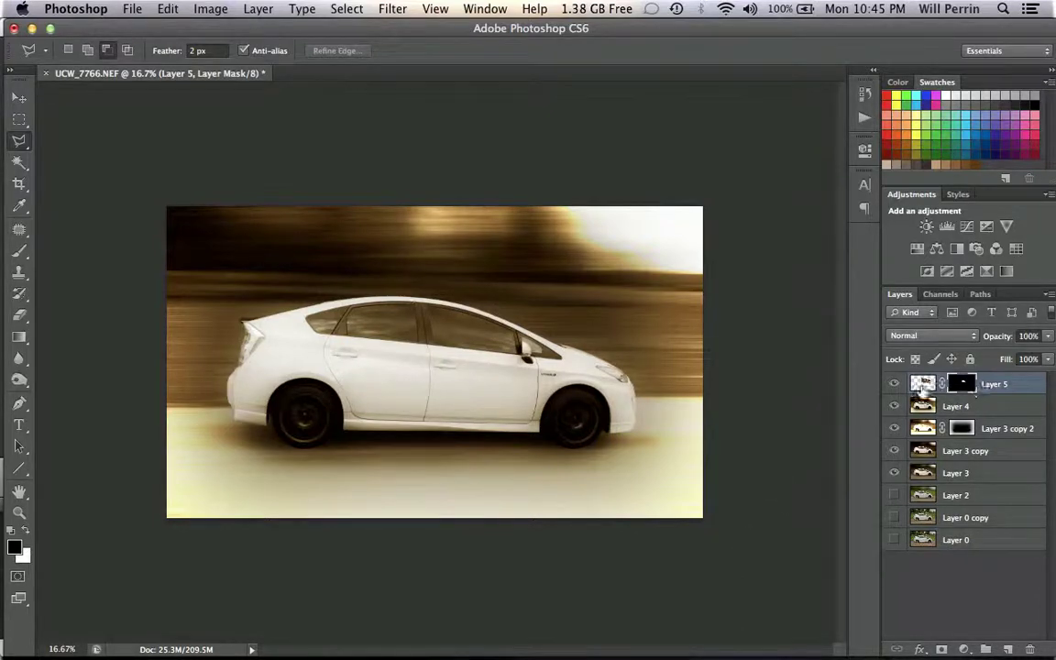
# Add the photographer's first name as a black 160 pt MammaGamma text signature below the car's front wheel.
pyautogui.click(921, 384)
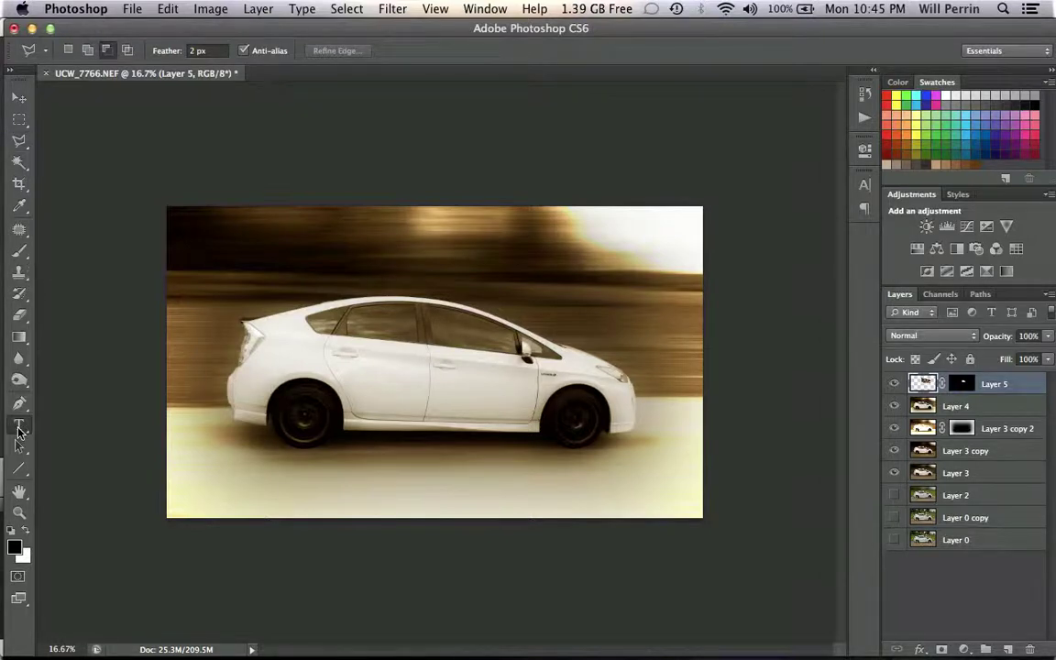
pyautogui.click(19, 427)
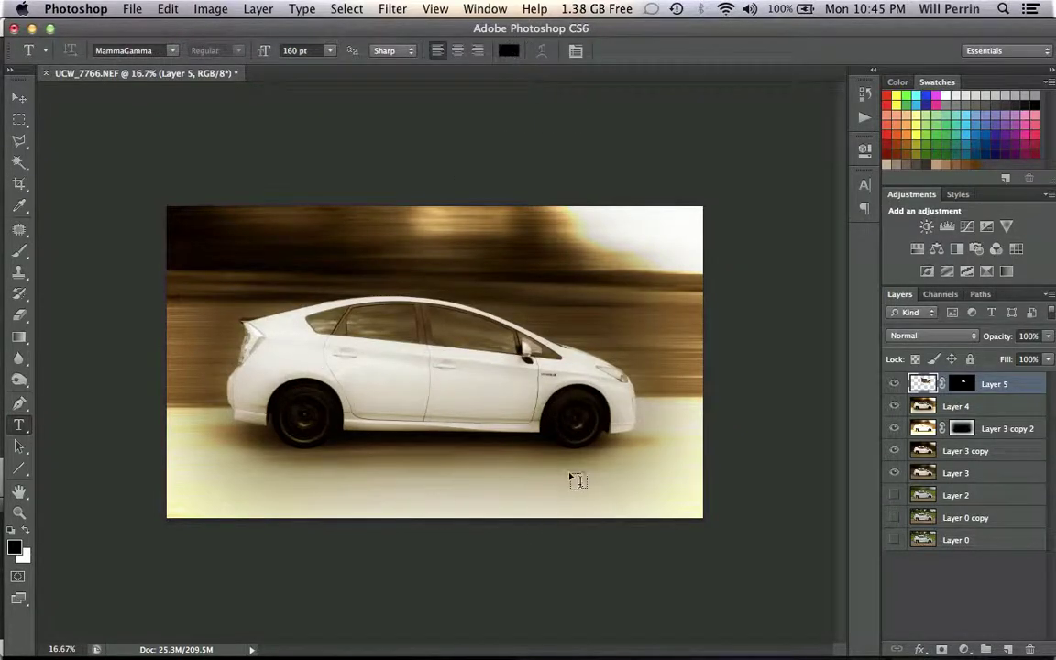
pyautogui.click(542, 476)
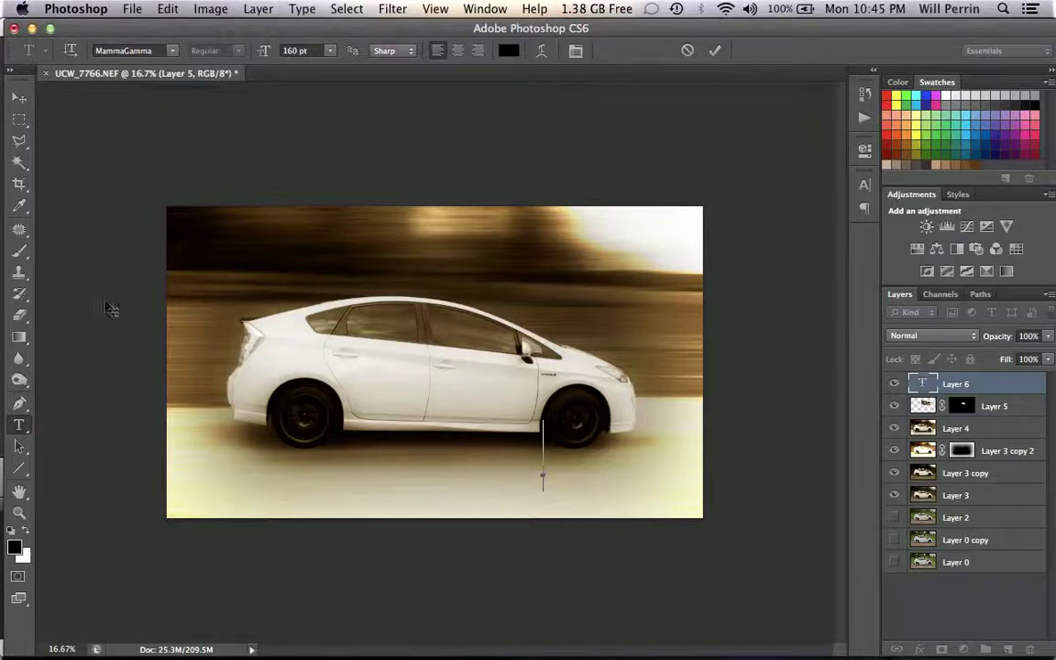
pyautogui.write('Will')
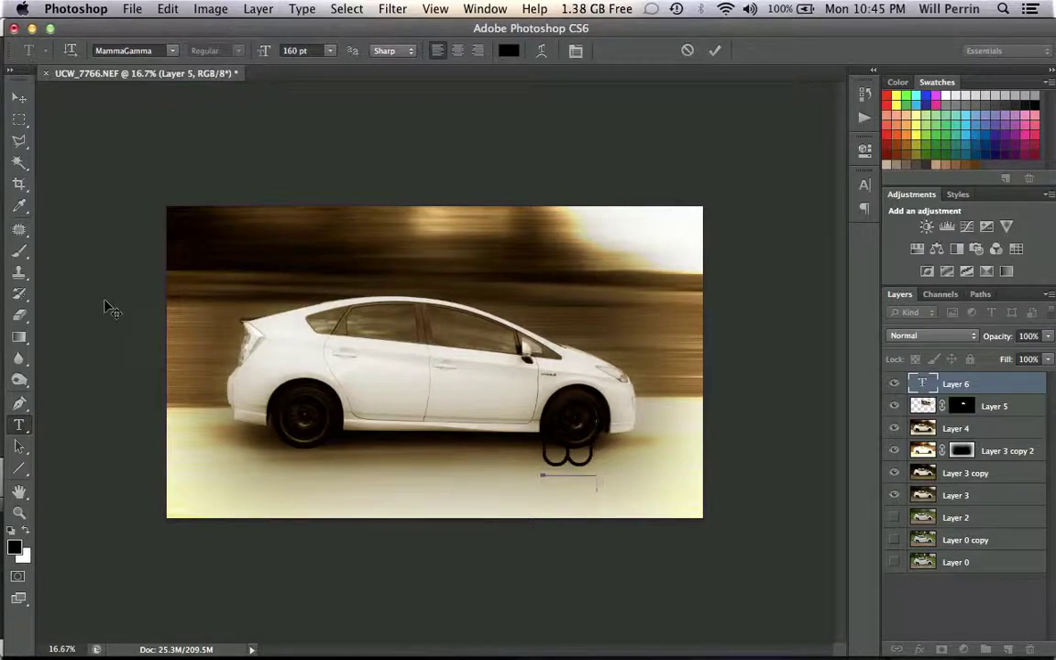
# Move the text signature into the photo's lower-right corner and lower its layer opacity to 13%.
pyautogui.click(19, 98)
pyautogui.moveTo(548, 420); pyautogui.dragTo(663, 487)
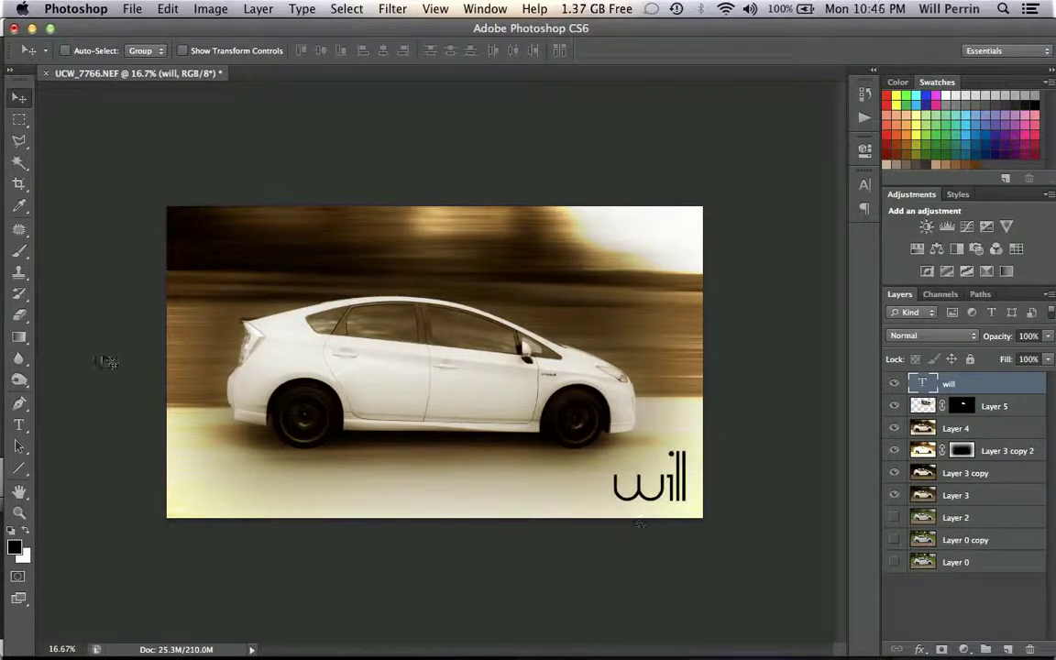
pyautogui.hotkey('shift', 'Left')
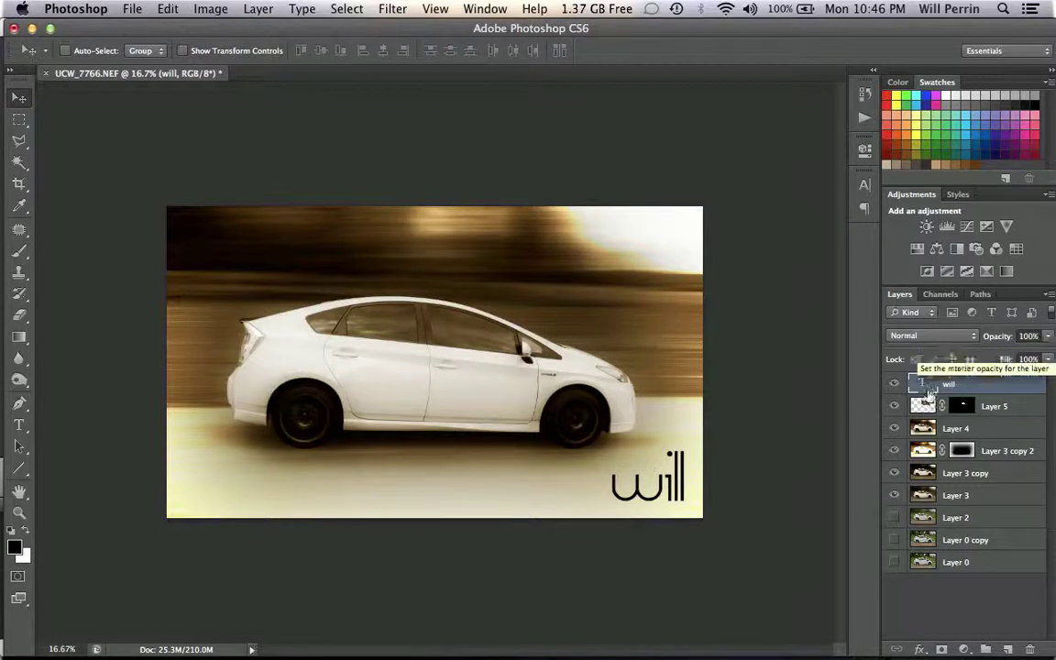
pyautogui.click(1048, 339)
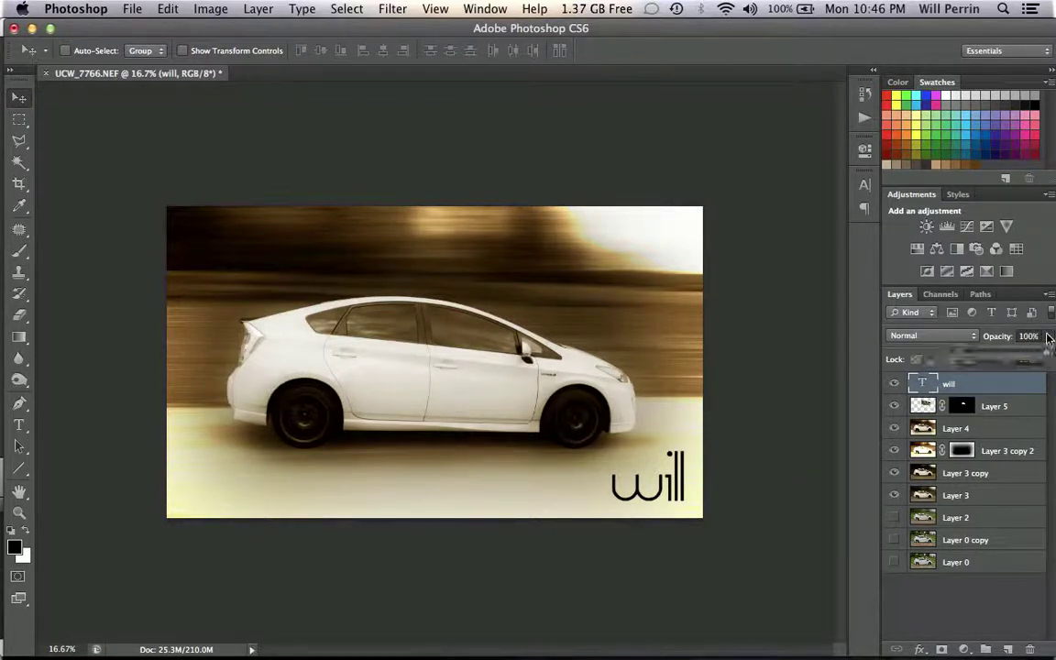
pyautogui.moveTo(1041, 357); pyautogui.dragTo(978, 359)
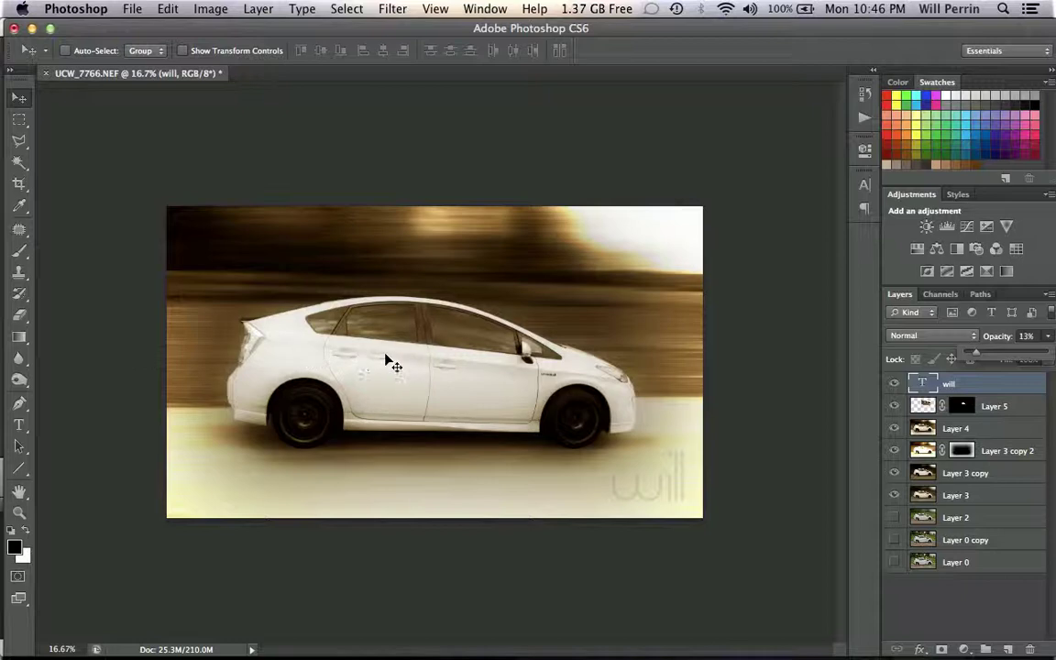
# Duplicate the masked Layer 3 copy 2 and place the duplicate above Layer 5, just below the text layer.
pyautogui.click(922, 453)
pyautogui.press('super+j')
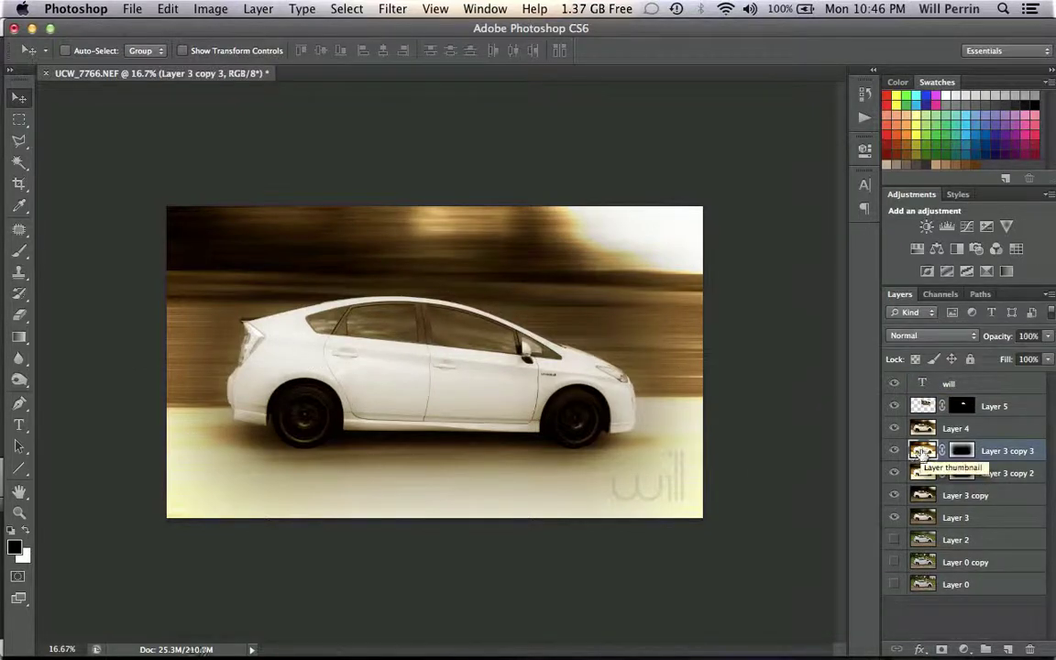
pyautogui.moveTo(922, 453); pyautogui.dragTo(924, 404)
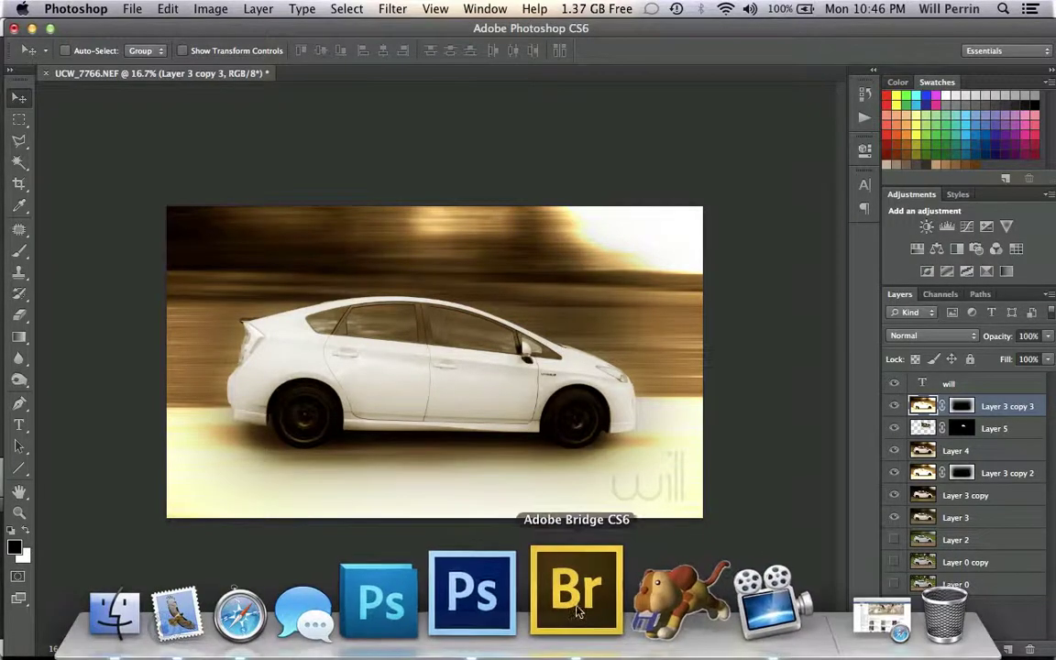
# Switch to Adobe Bridge and look through the finished photos in the speed folder full screen, starting with UCW_7358-1m.jpg.
pyautogui.click(560, 623)
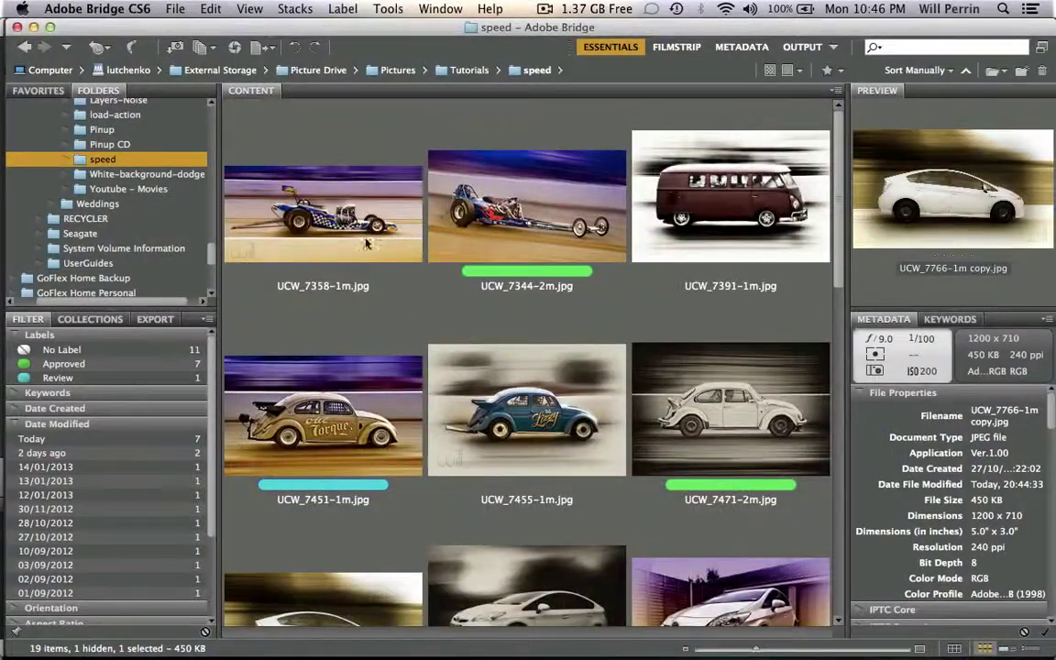
pyautogui.click(326, 210)
pyautogui.press('space')
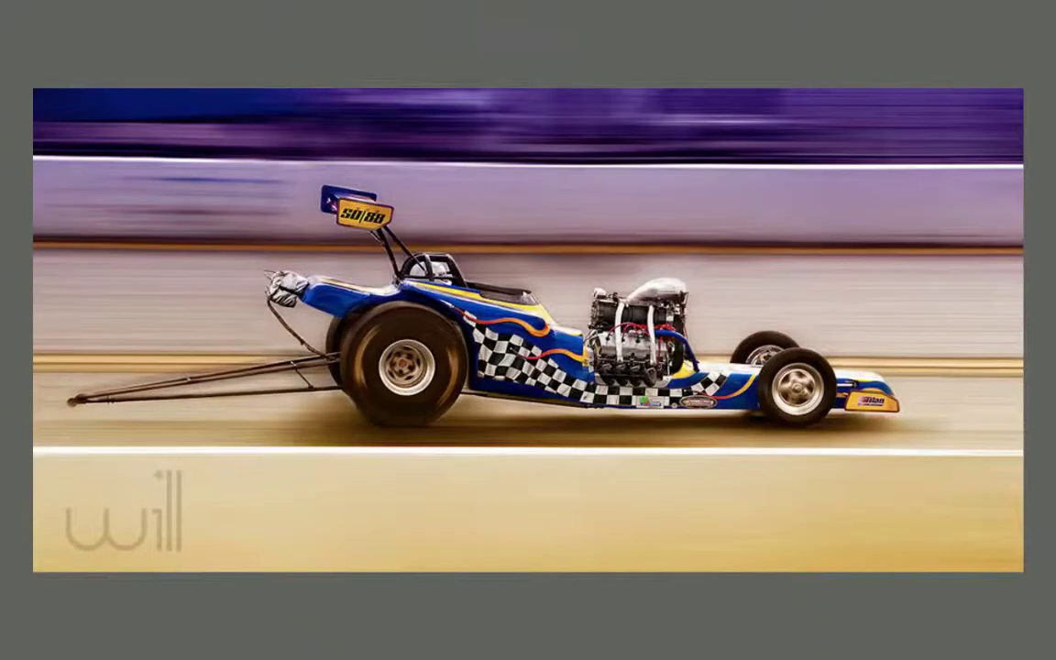
pyautogui.press('Right')
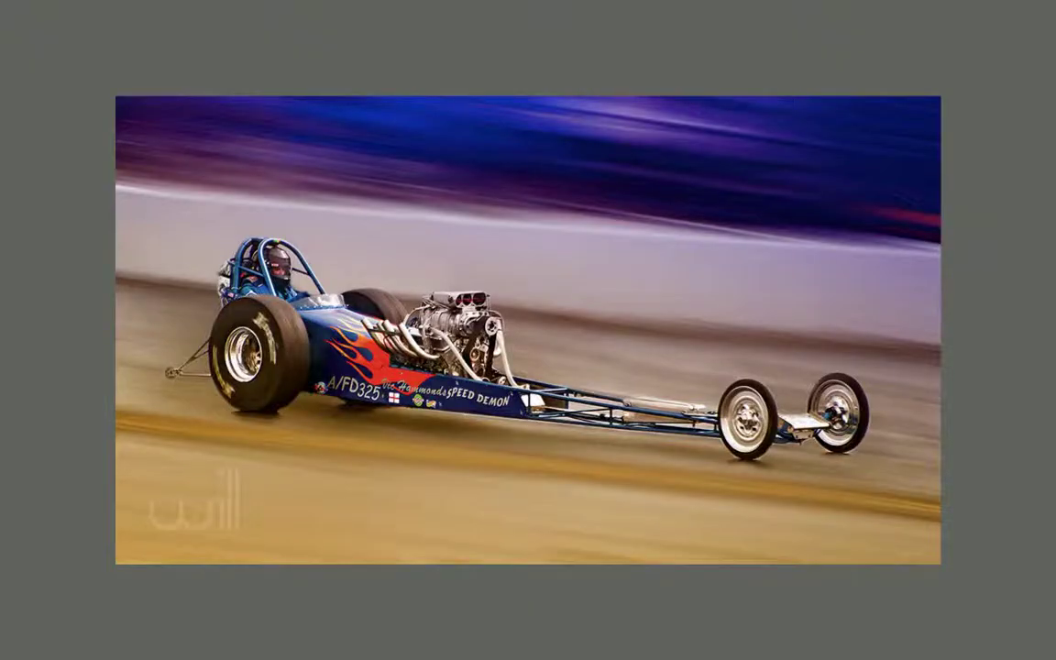
pyautogui.press('Right')
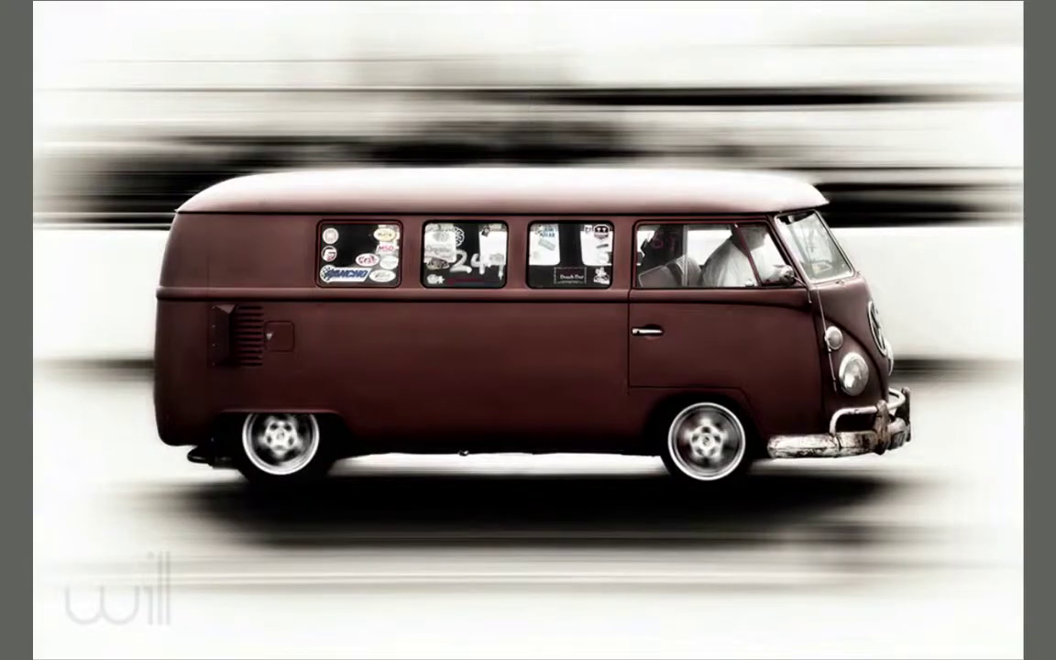
# Compare the coloured and sepia treatments, motion-blurred backgrounds and signature placement across the remaining full-screen car photos, from the red van to the white hatchback.
pyautogui.press('Right')
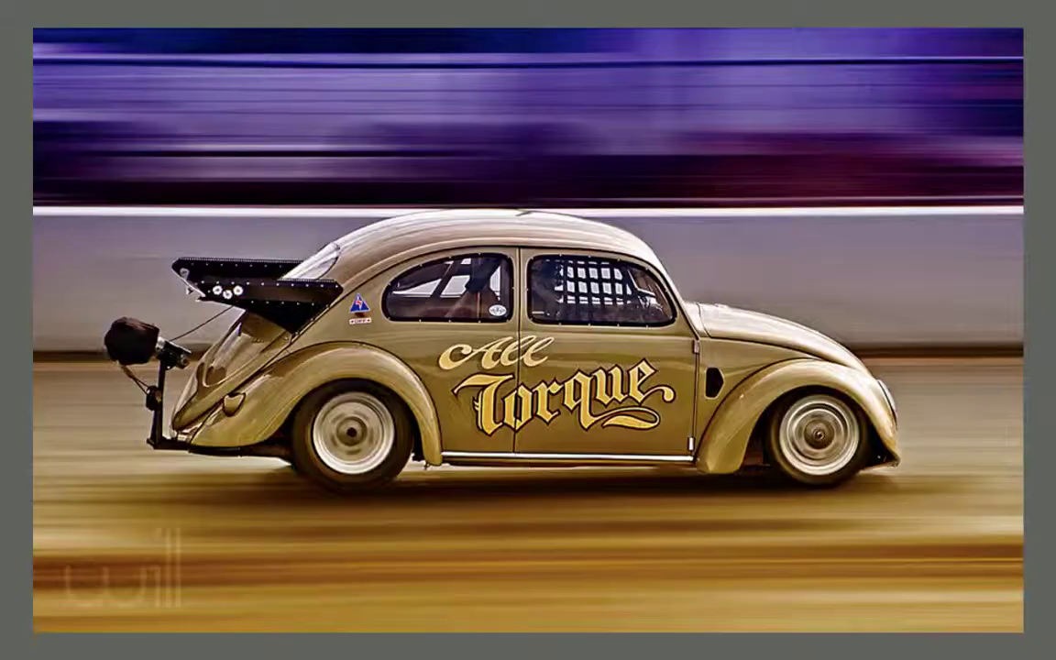
pyautogui.press('Right')
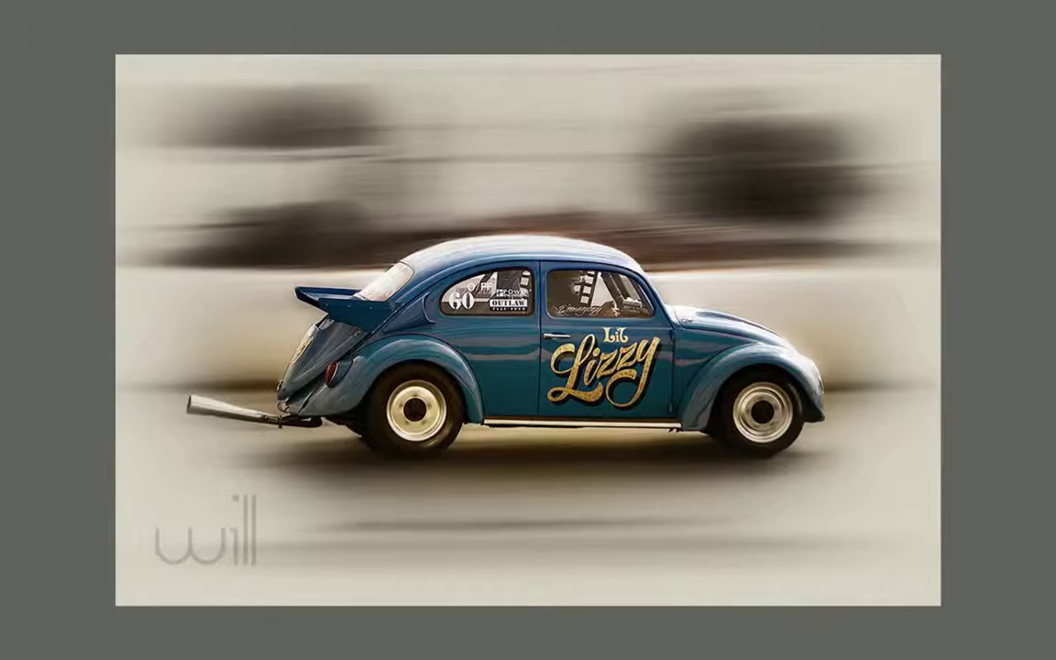
pyautogui.press('Left')
pyautogui.press('Left')
pyautogui.press('Left')
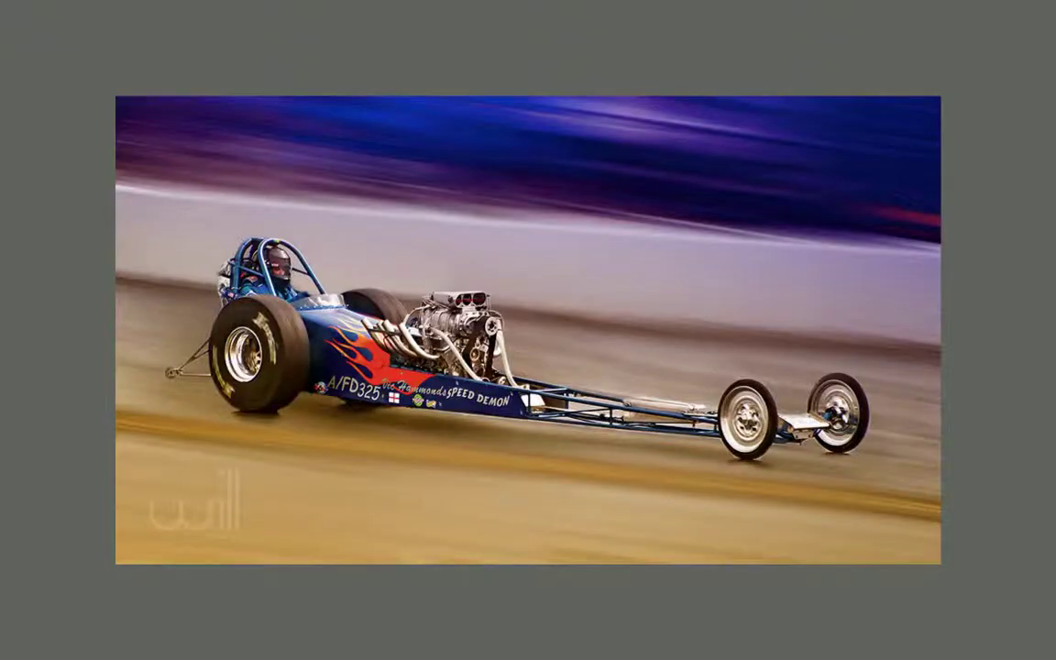
pyautogui.press('Right')
pyautogui.press('Right')
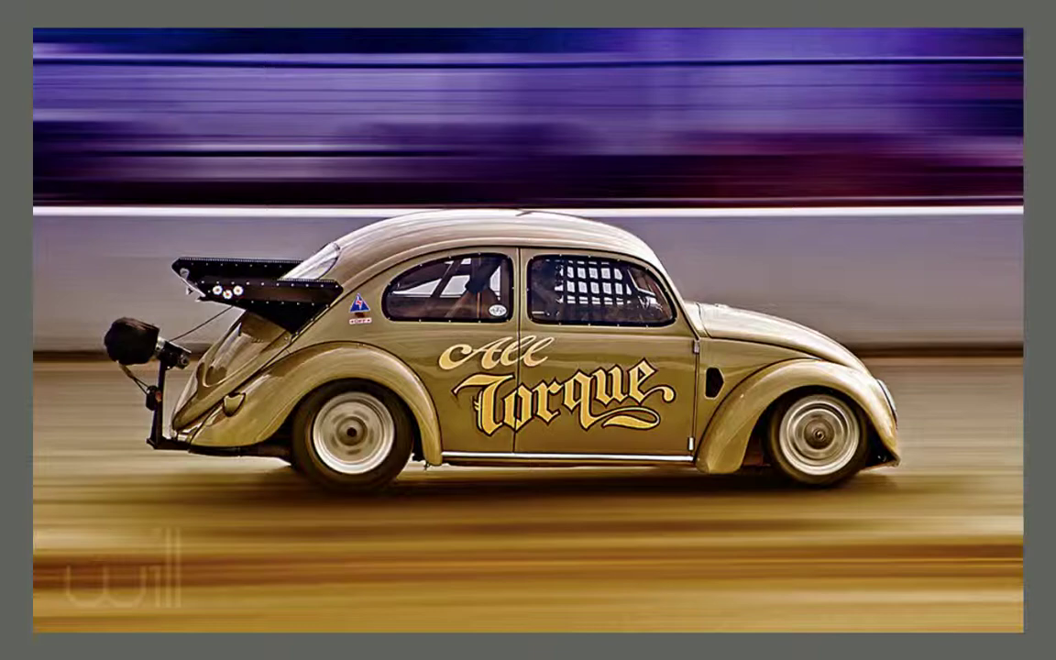
pyautogui.press('Right')
pyautogui.press('Right')
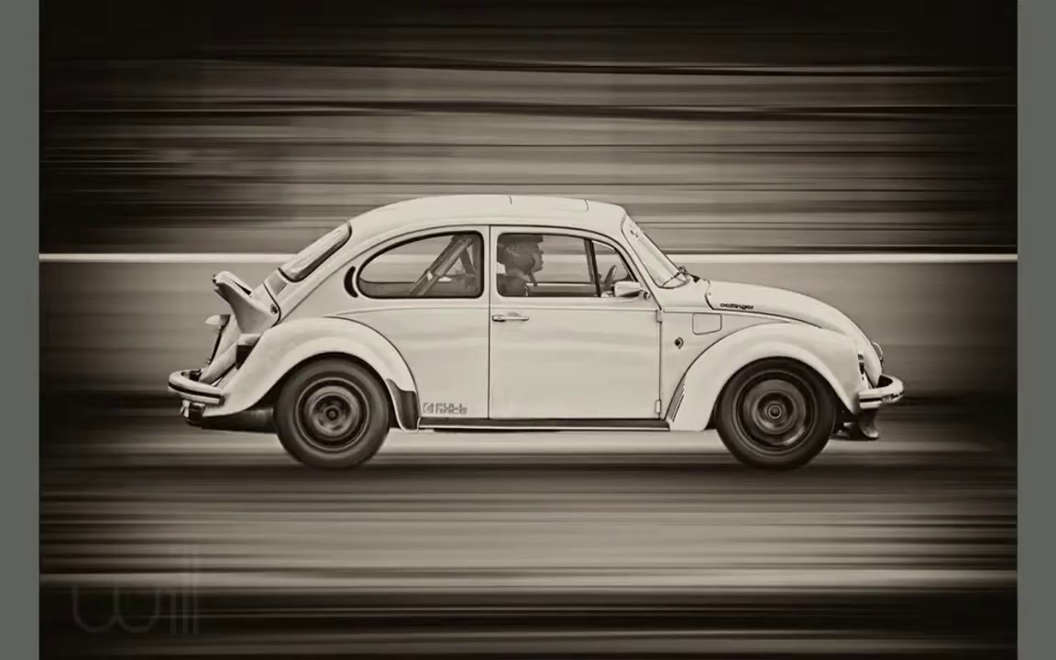
pyautogui.press('Right')
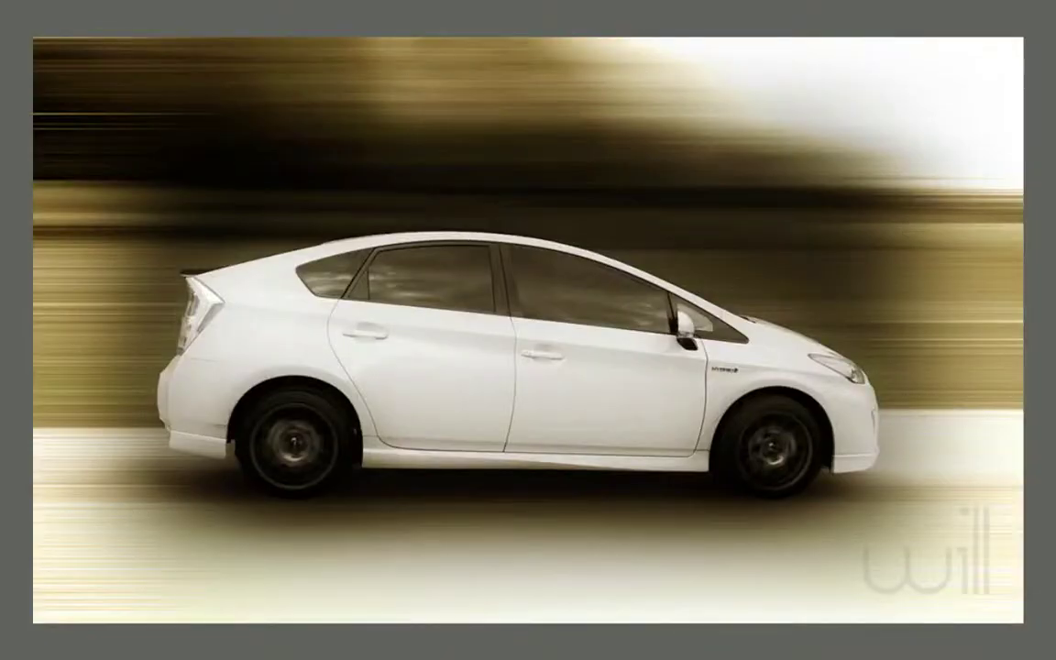